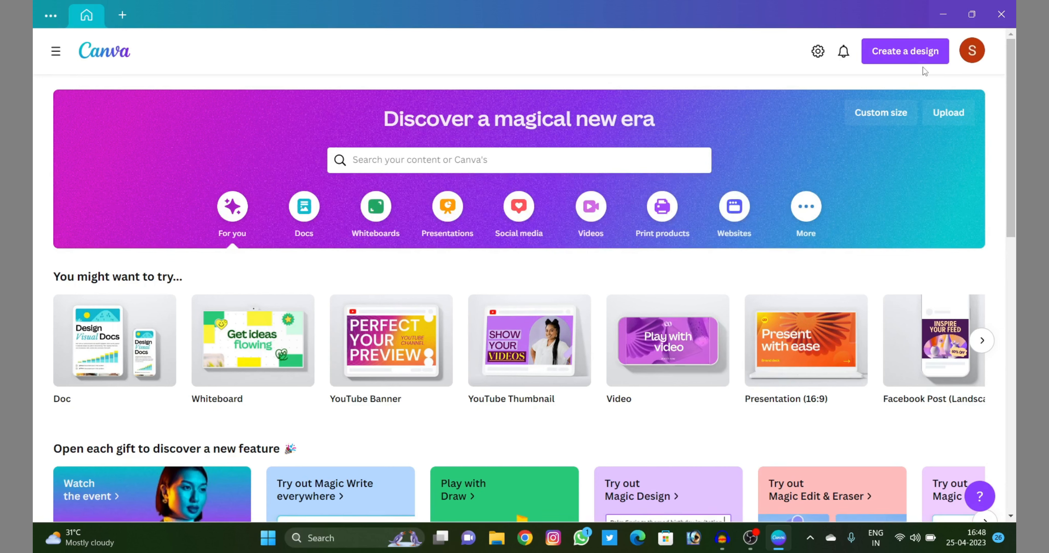
Search the design types for "YOUTUBE THUMBNAIL" and create a new YouTube Thumbnail design
left_click(917, 54)
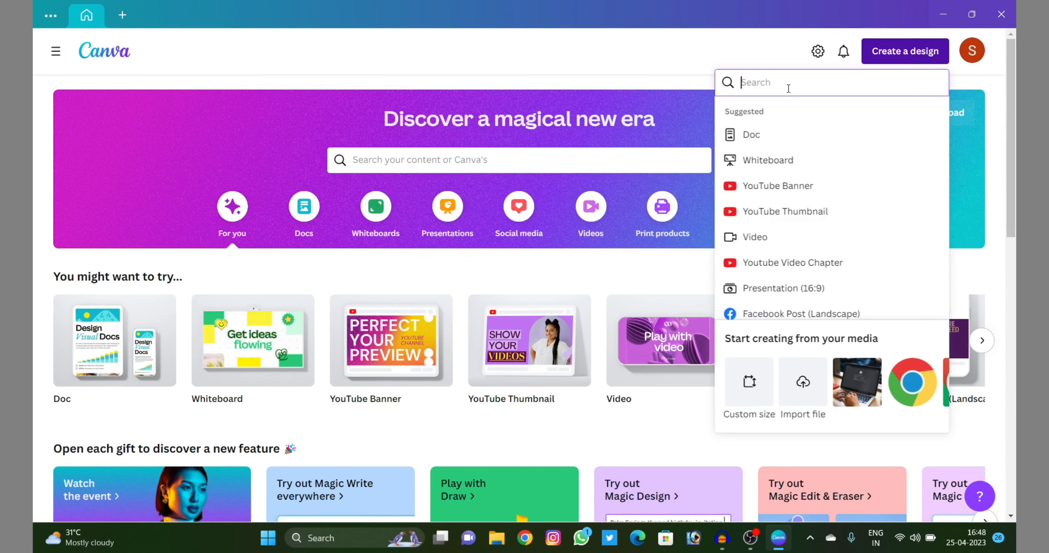
type("YO")
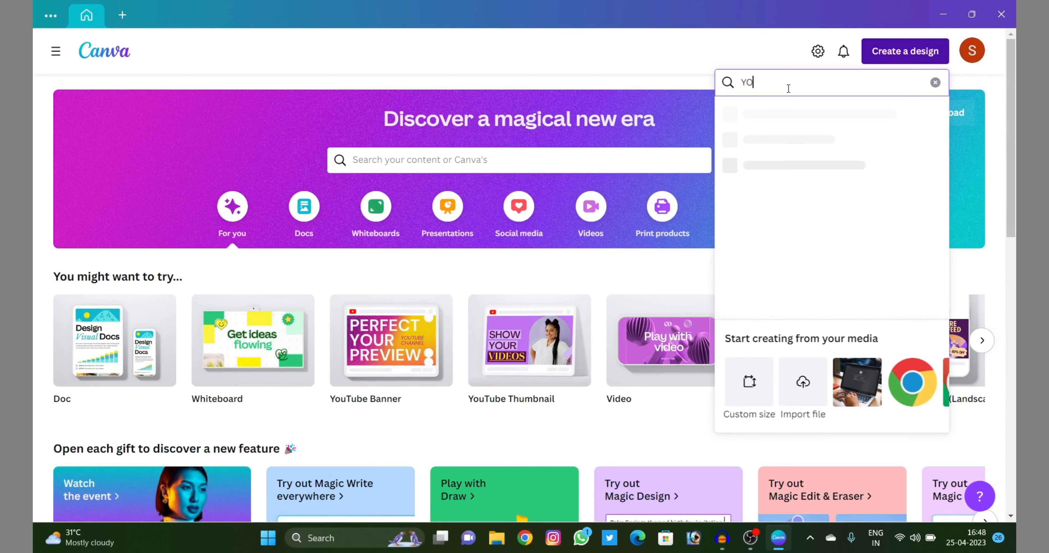
type("UTUBE THUMBNAIL")
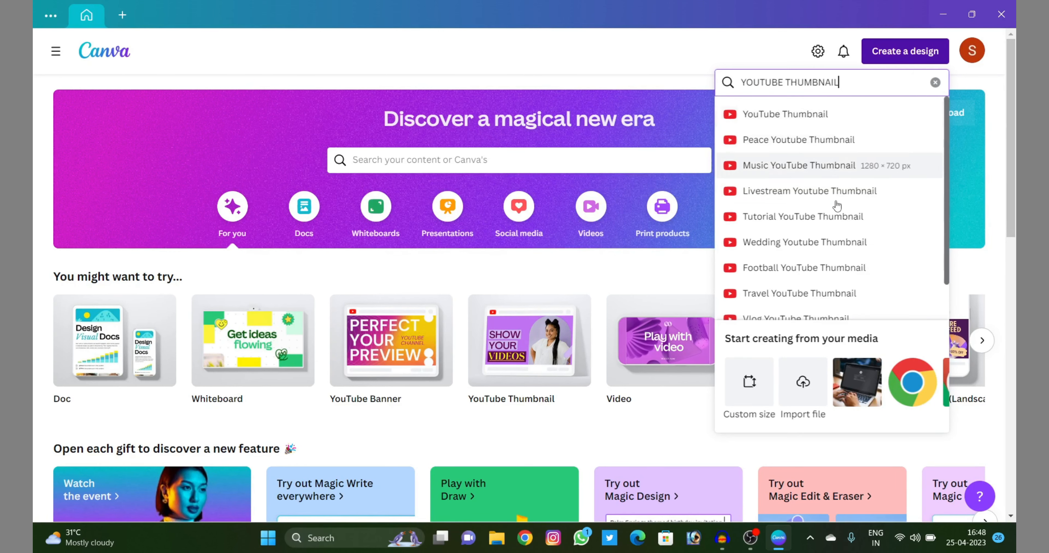
left_click(830, 125)
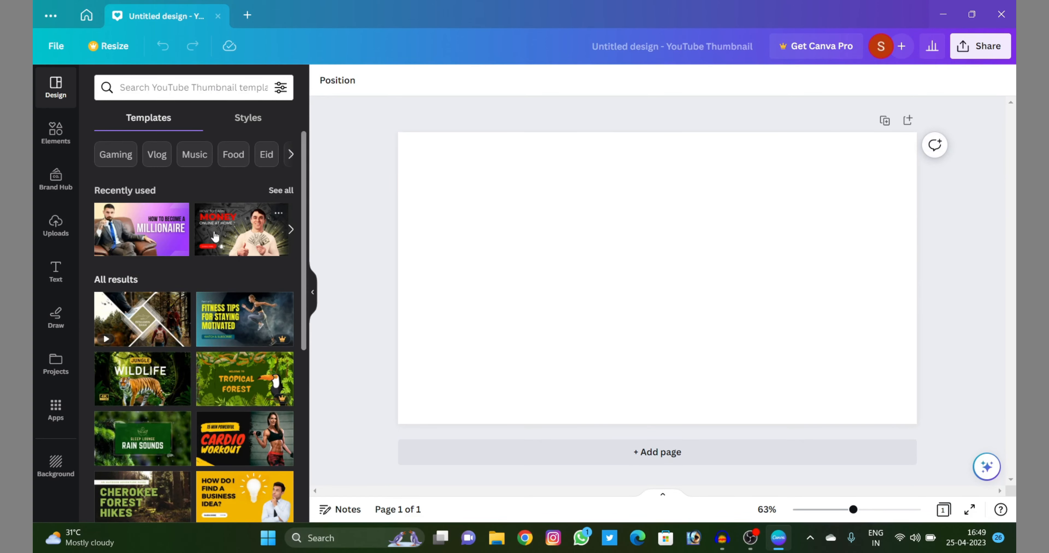
Browse the thumbnail templates, filter them by Vlog, and apply the Black Modern Vlog template reading "New York Vlog"
scroll(223, 359, "down", 5)
scroll(223, 359, "up", 2)
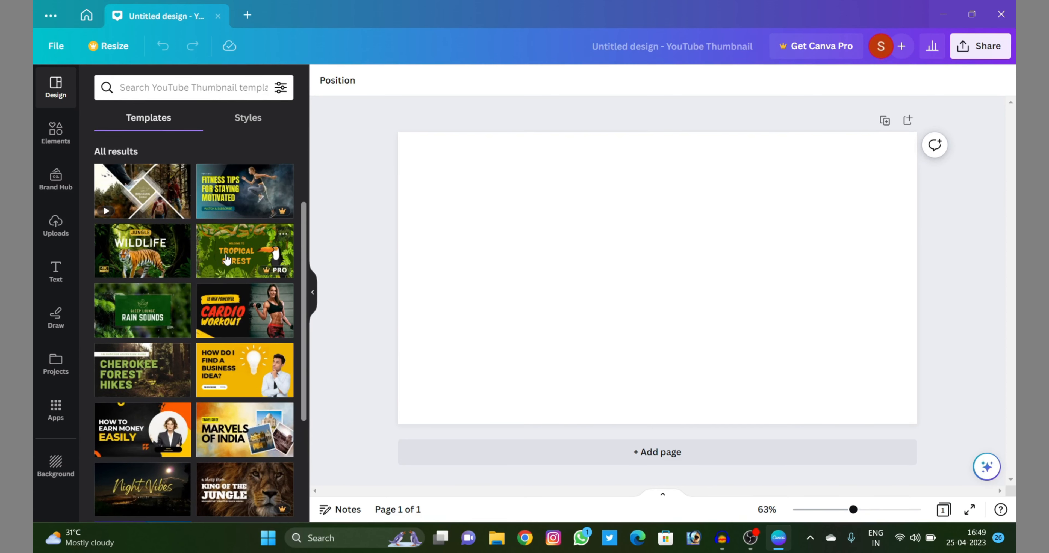
scroll(219, 340, "down", 3)
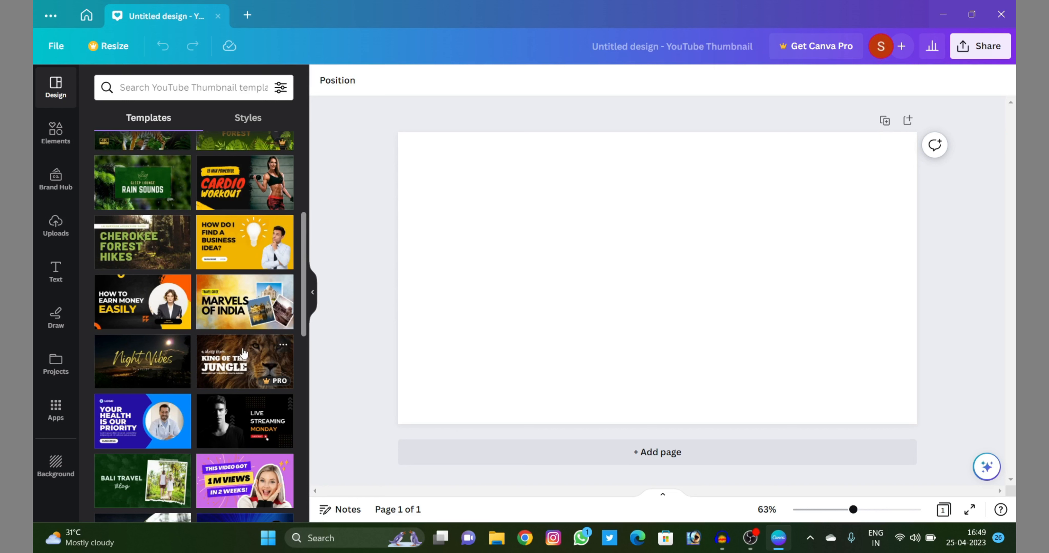
scroll(179, 284, "up", 6)
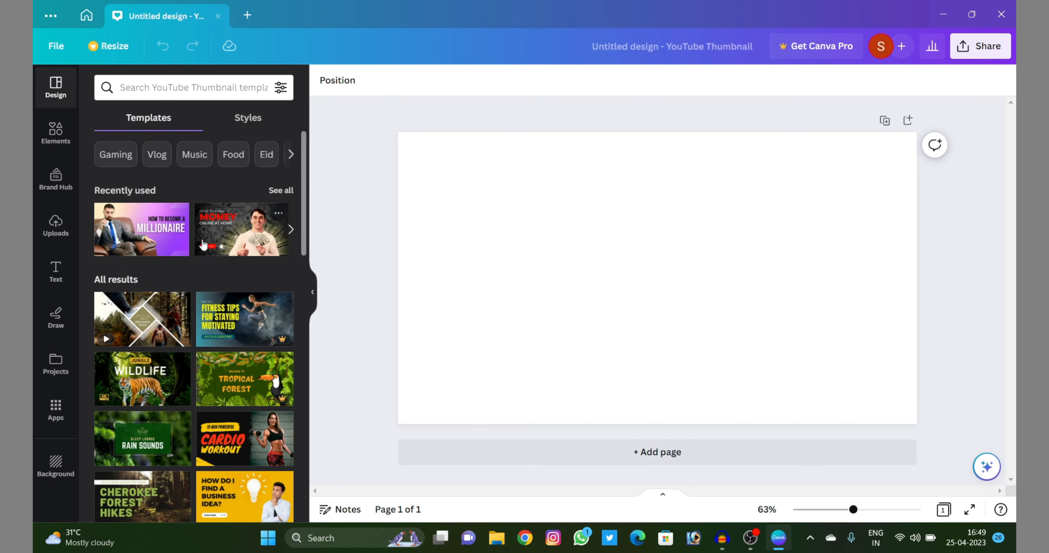
scroll(175, 241, "down", 5)
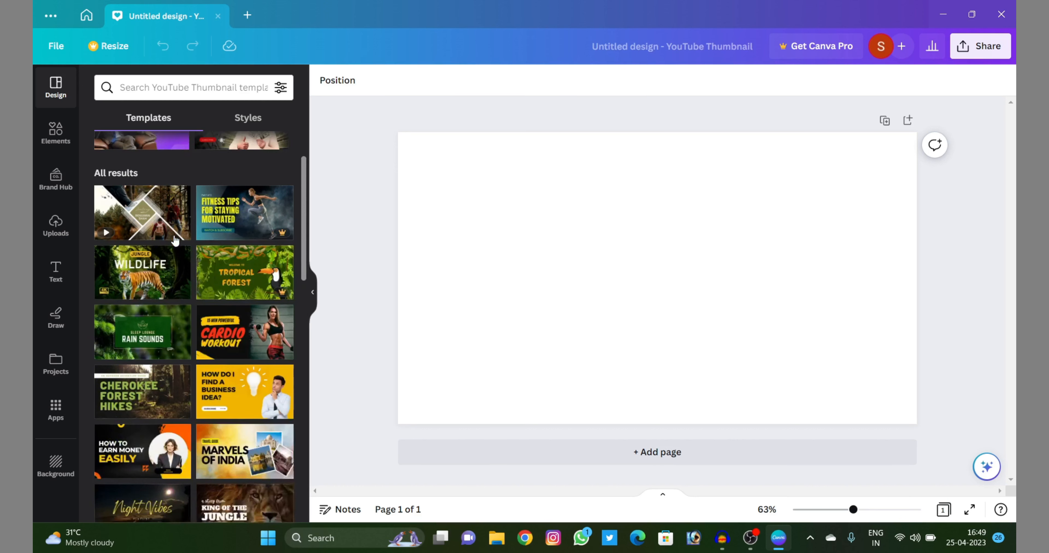
scroll(175, 240, "up", 5)
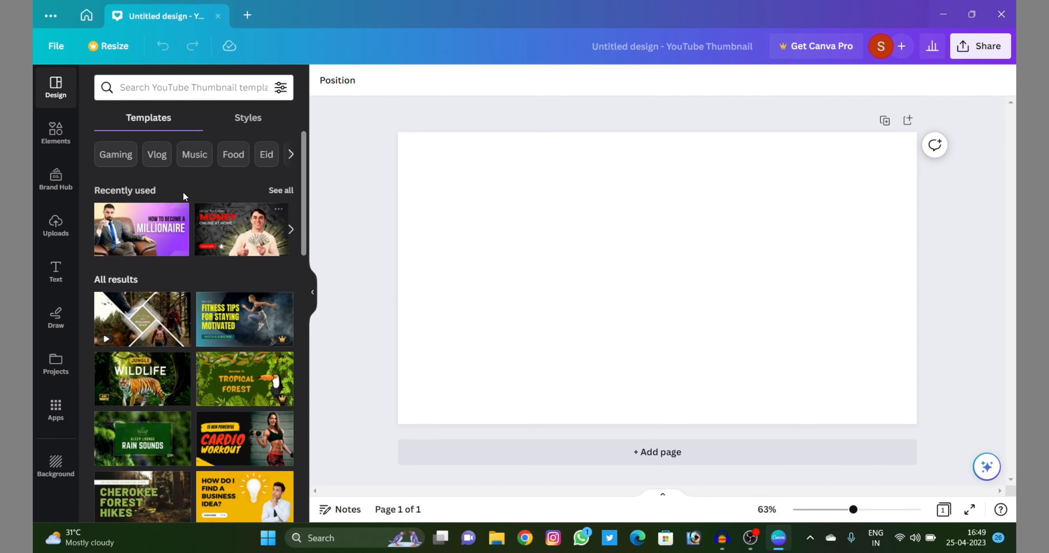
left_click(158, 156)
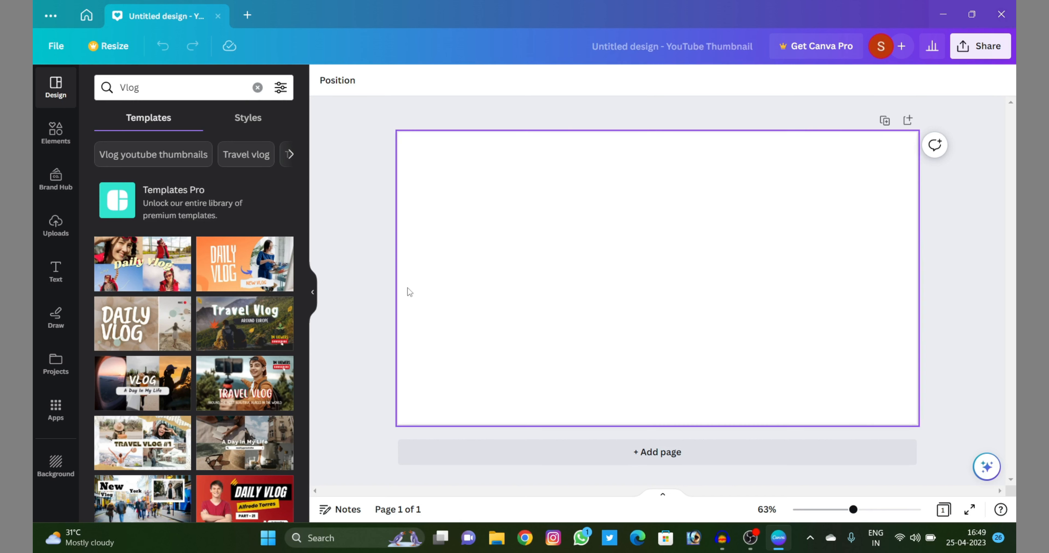
scroll(229, 331, "down", 3)
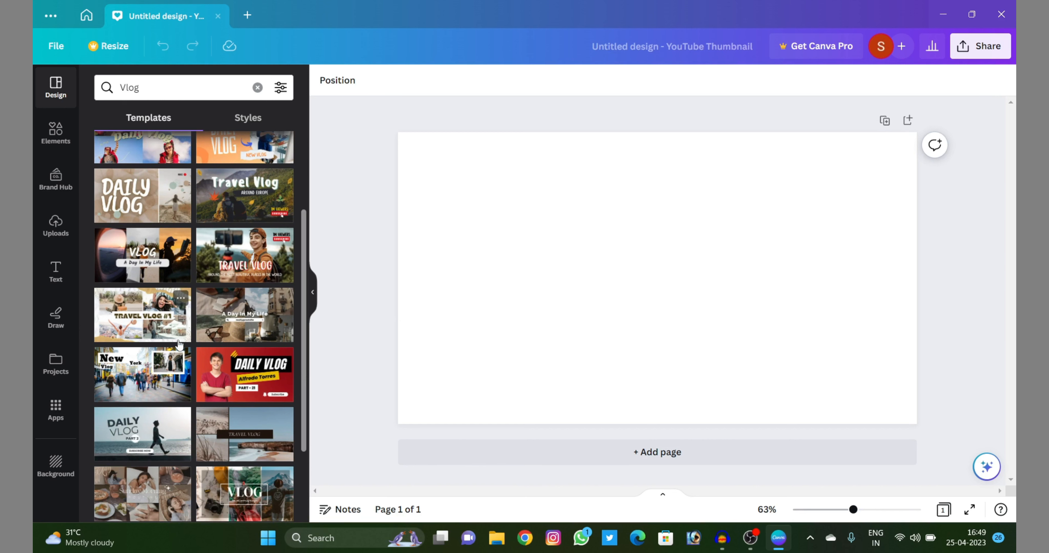
left_click(137, 381)
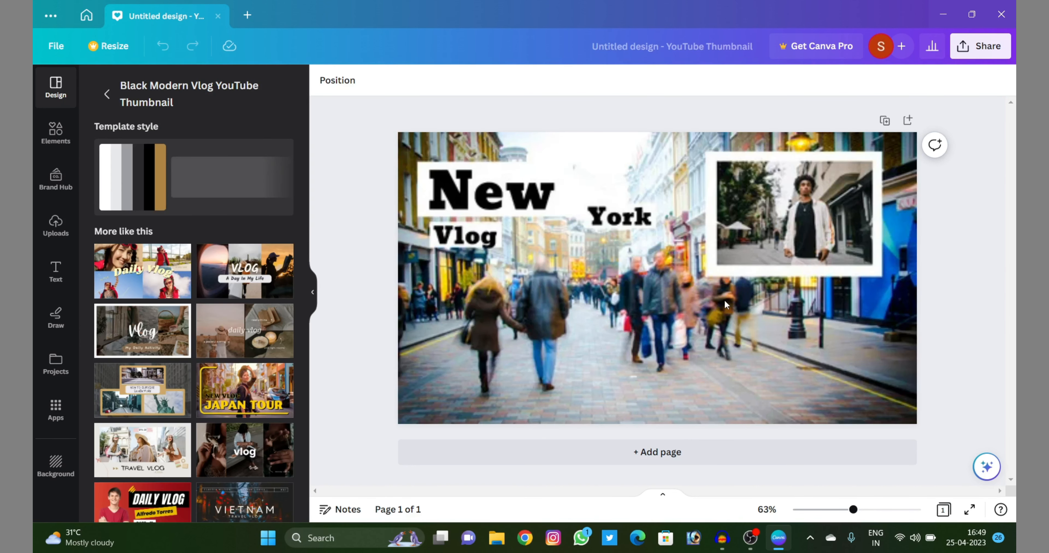
left_click(584, 335)
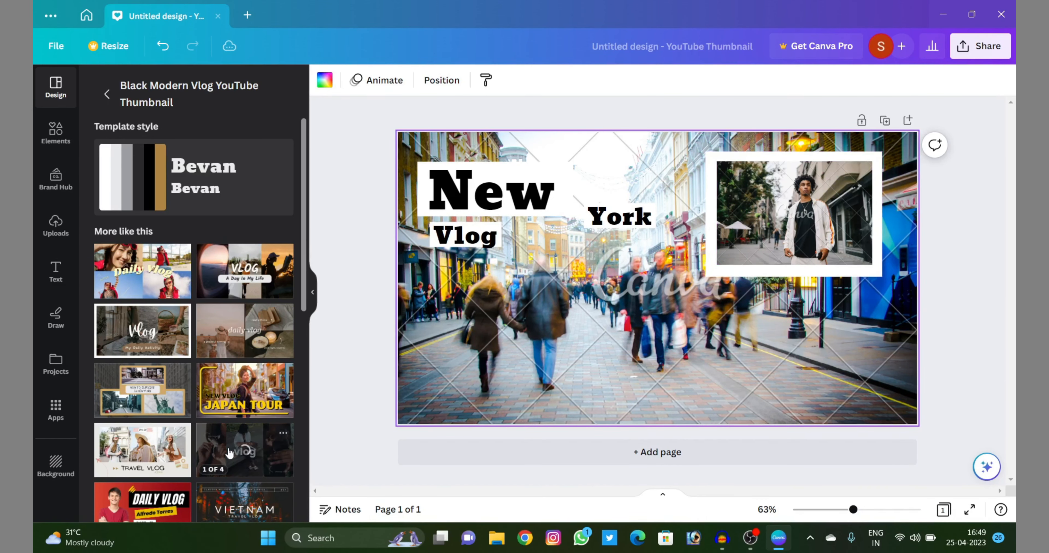
Add the Yellow Minimalist Aesthetic Daily Vlog template as a new page and delete the New York Vlog page
left_click(181, 254)
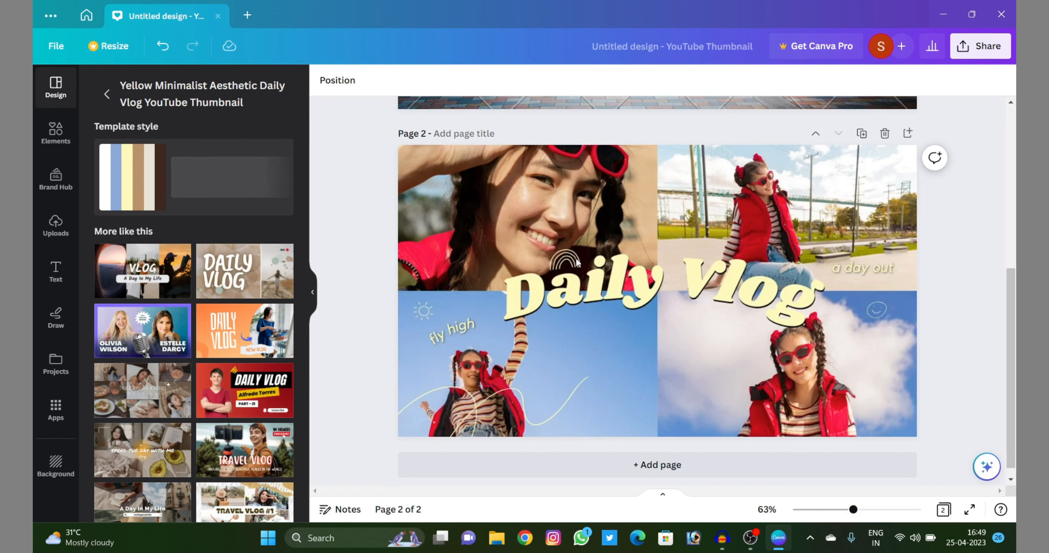
left_click(658, 295)
scroll(658, 295, "up", 5)
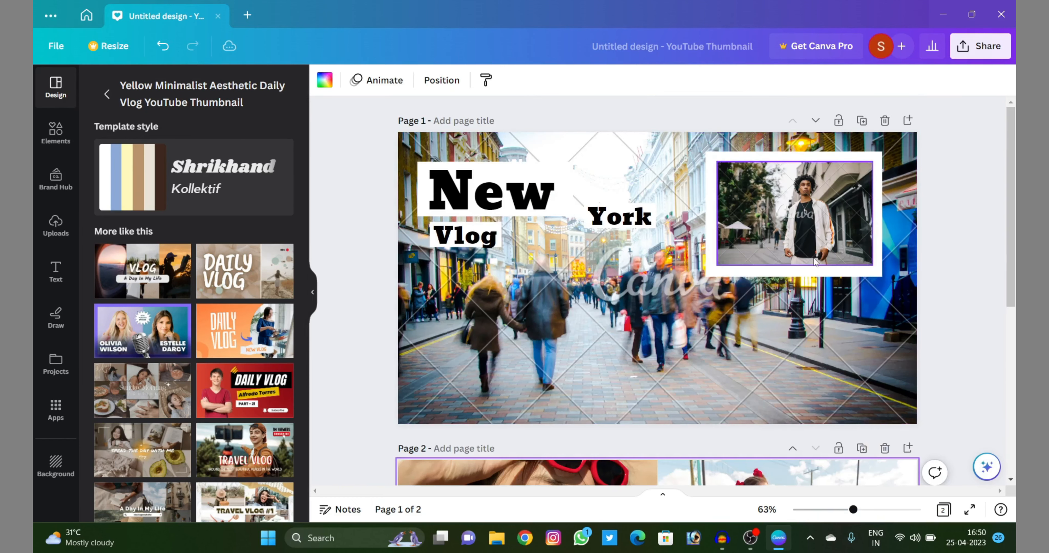
left_click(884, 122)
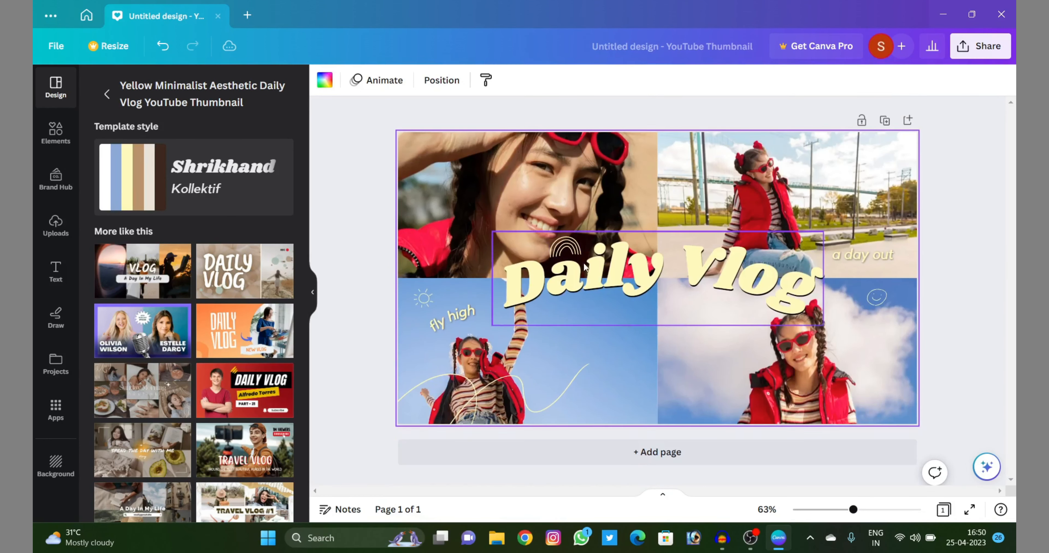
Replace the curved "Daily Vlog" heading text with "HOW TO TRAVEL CHEAP"
left_click(570, 280)
left_click(570, 277)
left_click(570, 277)
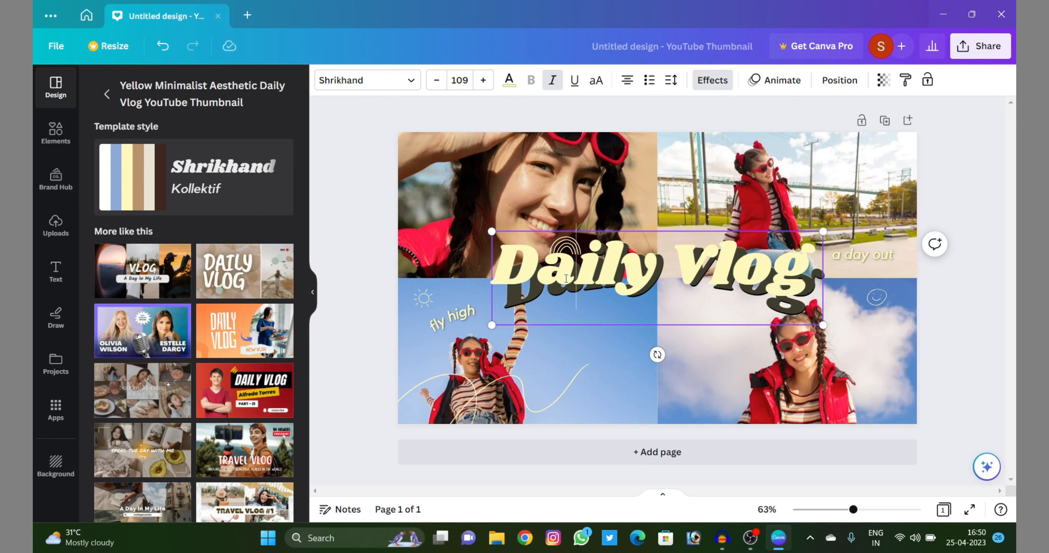
triple_click(567, 277)
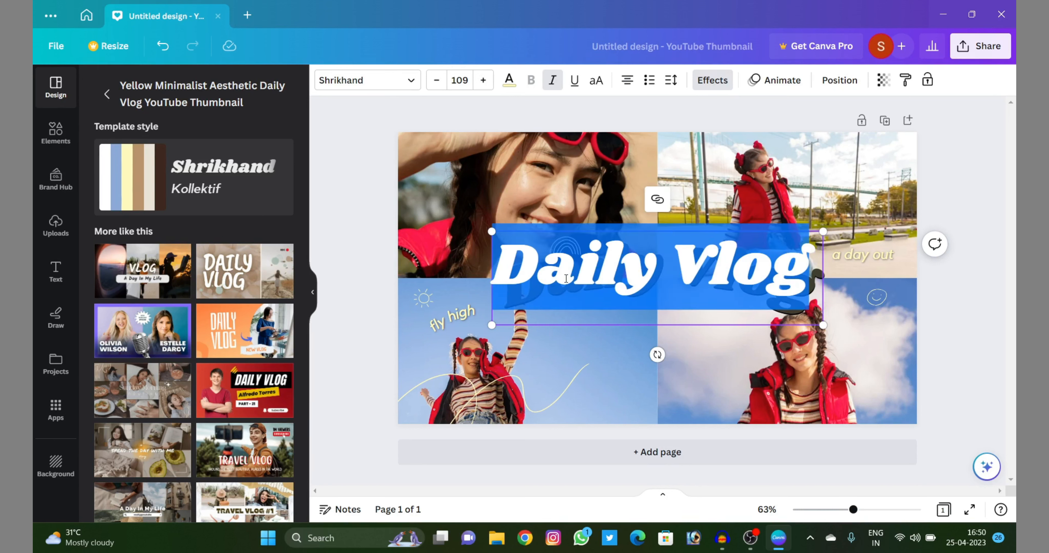
double_click(565, 279)
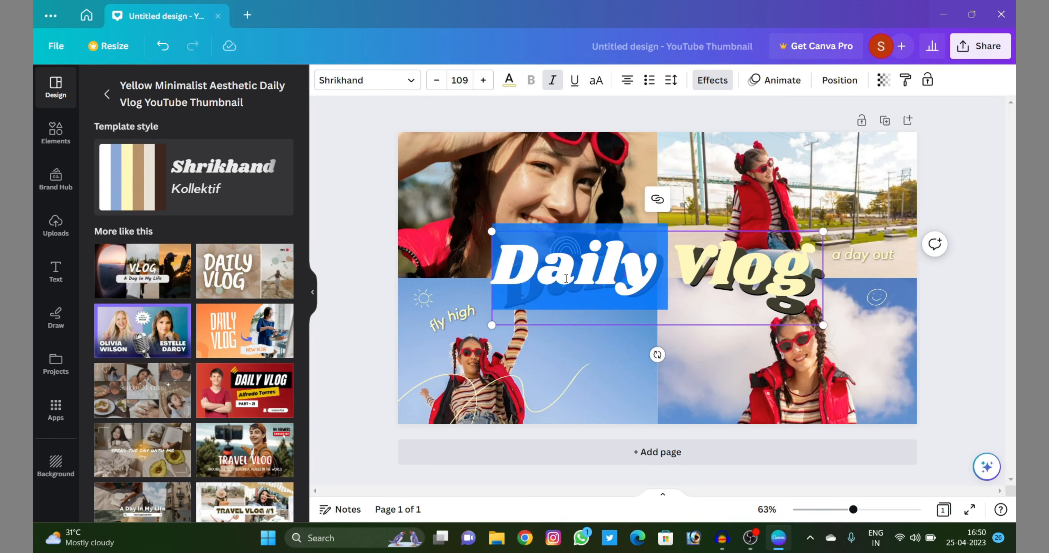
triple_click(719, 244)
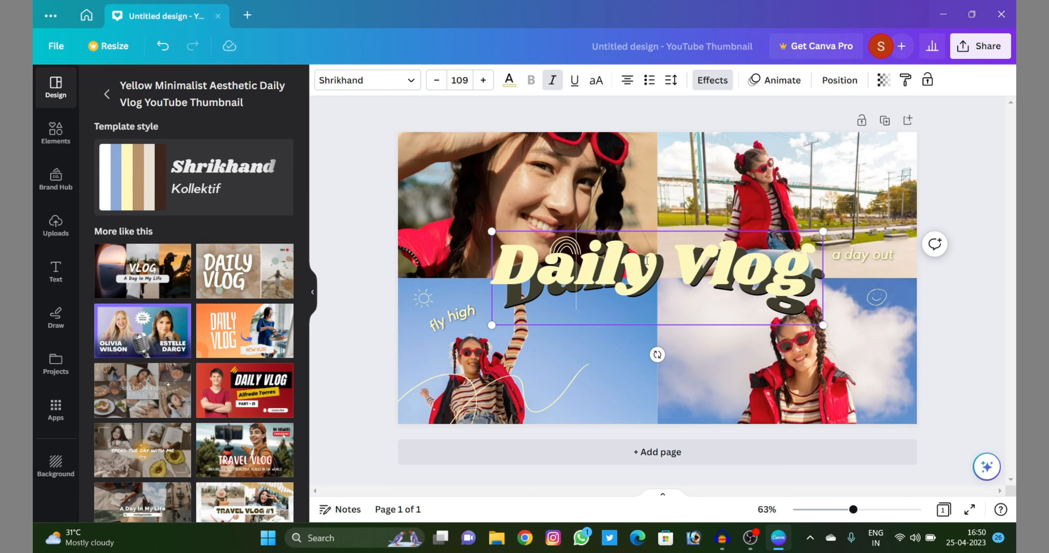
left_click(719, 244)
triple_click(718, 244)
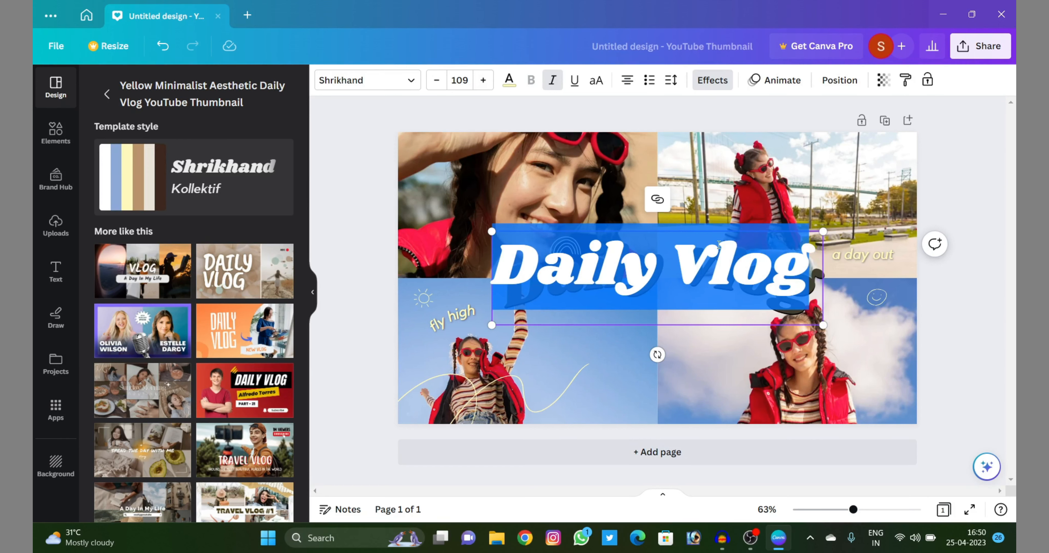
type("HOW TO T")
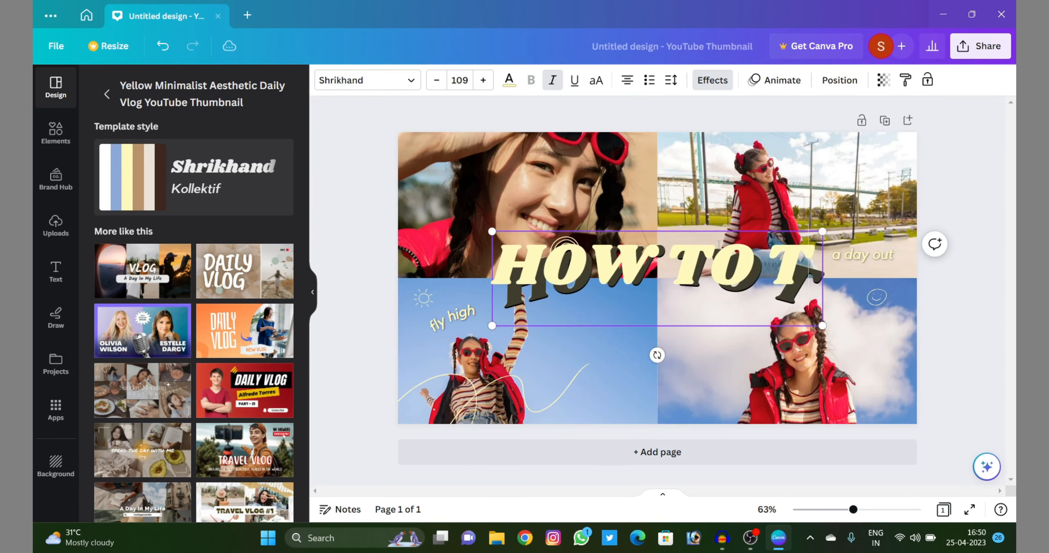
type("RAVEL CHE")
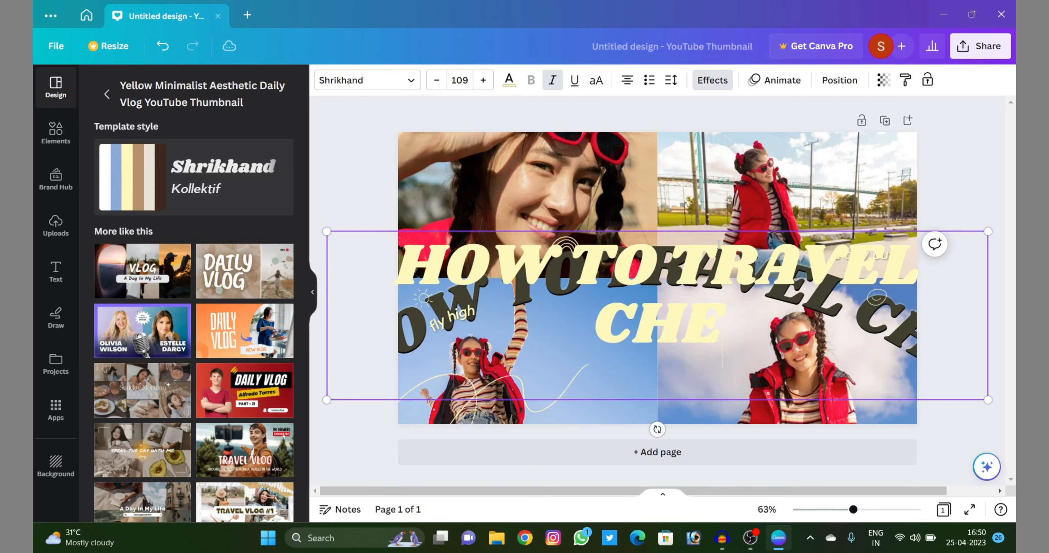
type("AP")
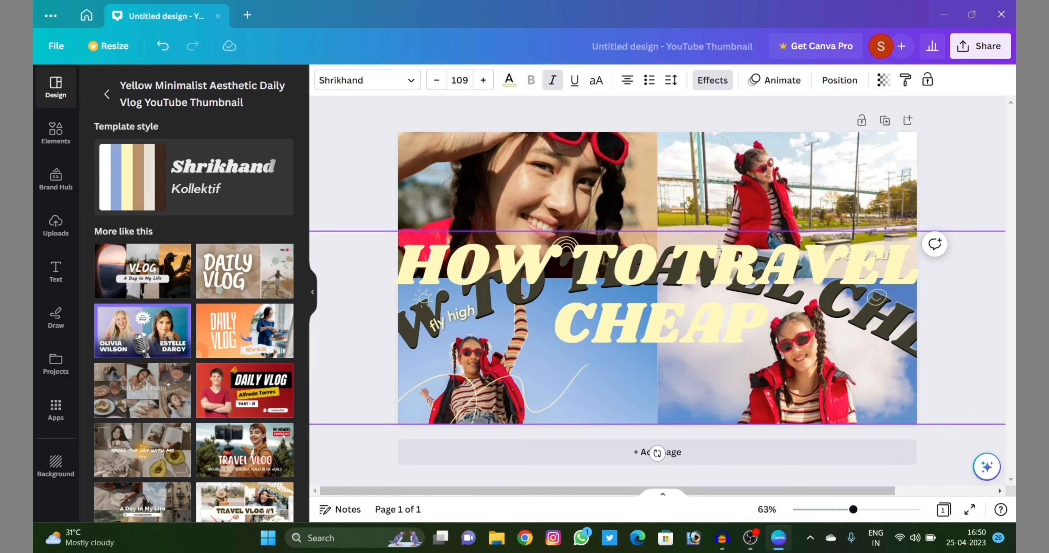
Clear the heading text and replace it with "AMERICAN TOURIST"
key("BackSpace")
key("BackSpace")
key("BackSpace")
key("BackSpace")
key("BackSpace")
key("BackSpace")
key("BackSpace")
key("BackSpace")
key("BackSpace")
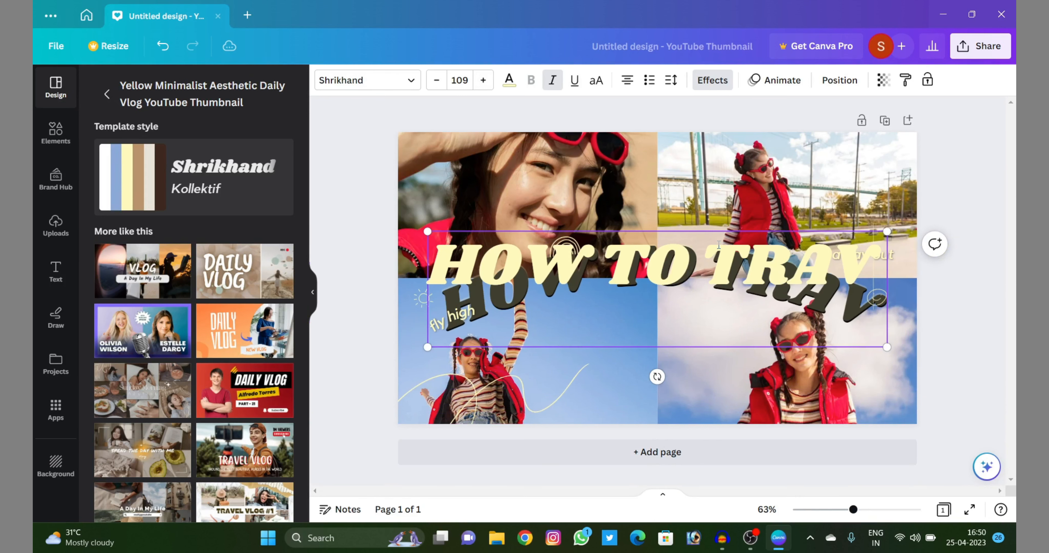
key("BackSpace")
key("BackSpace")
key("BackSpace")
key("BackSpace")
key("BackSpace")
key("BackSpace")
key("BackSpace")
key("BackSpace")
key("BackSpace")
key("BackSpace")
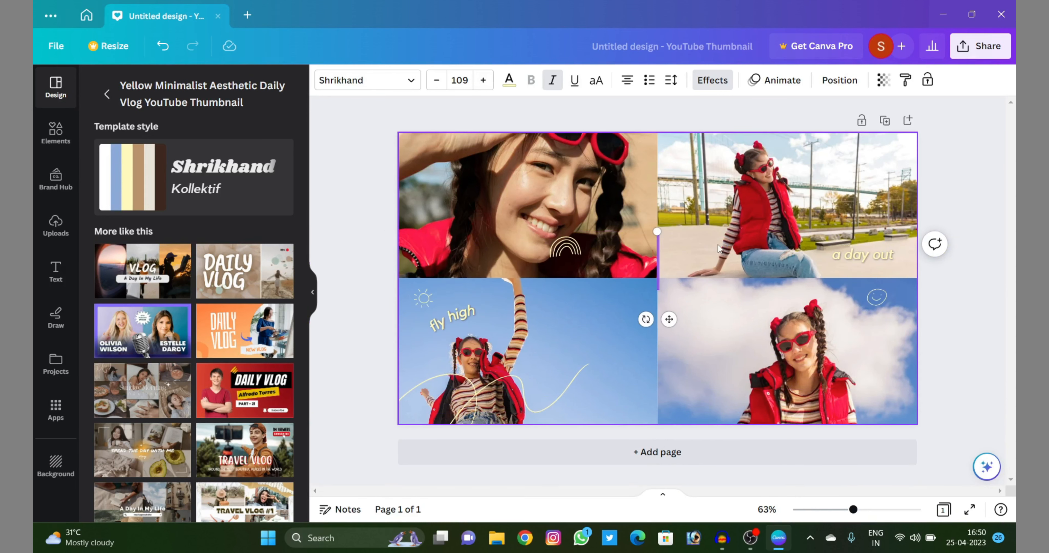
type("AMERICAN")
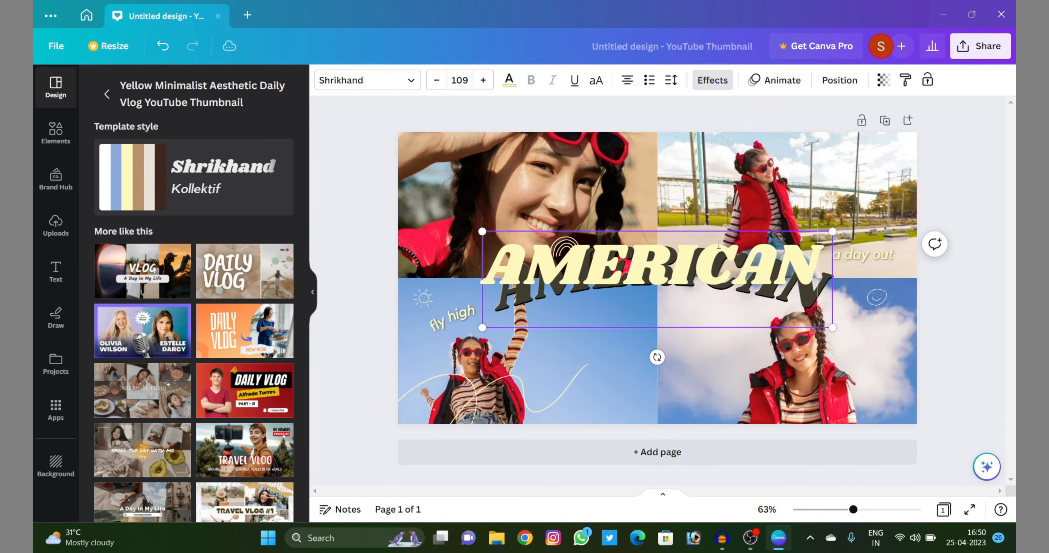
type(" TOURIST")
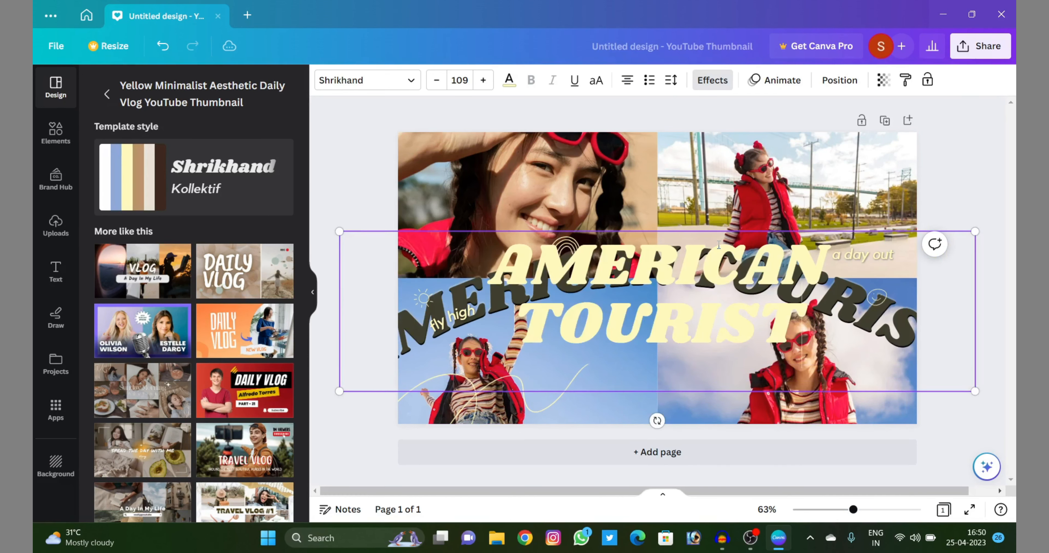
Remove the word "TOURIST" so the heading reads only "AMERICAN", and finish editing the text
key("BackSpace")
key("BackSpace")
key("BackSpace")
key("BackSpace")
key("BackSpace")
key("BackSpace")
key("BackSpace")
key("BackSpace")
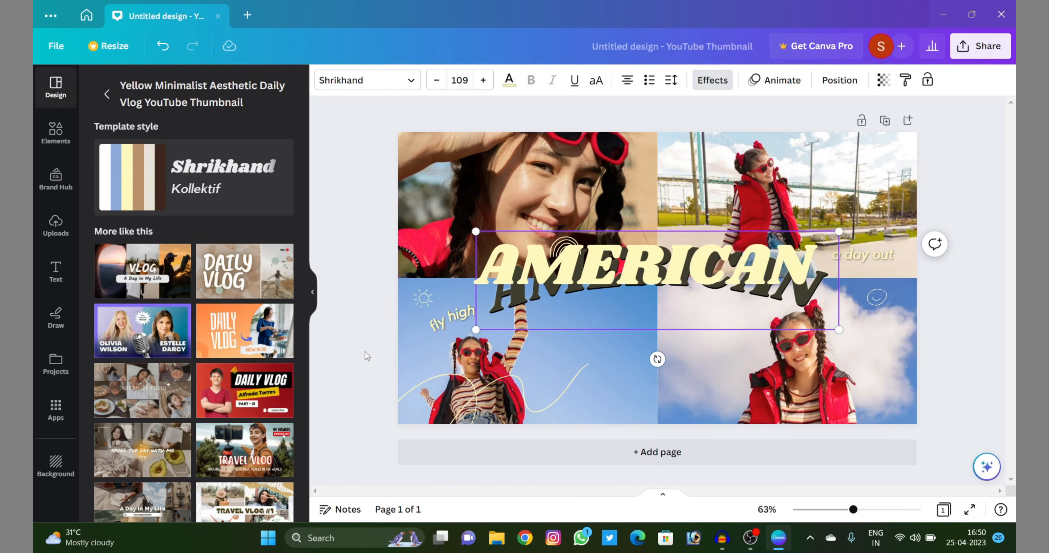
left_click(466, 318)
Delete the close-up face photo from the upper-left frame of the photo grid
left_click(511, 203)
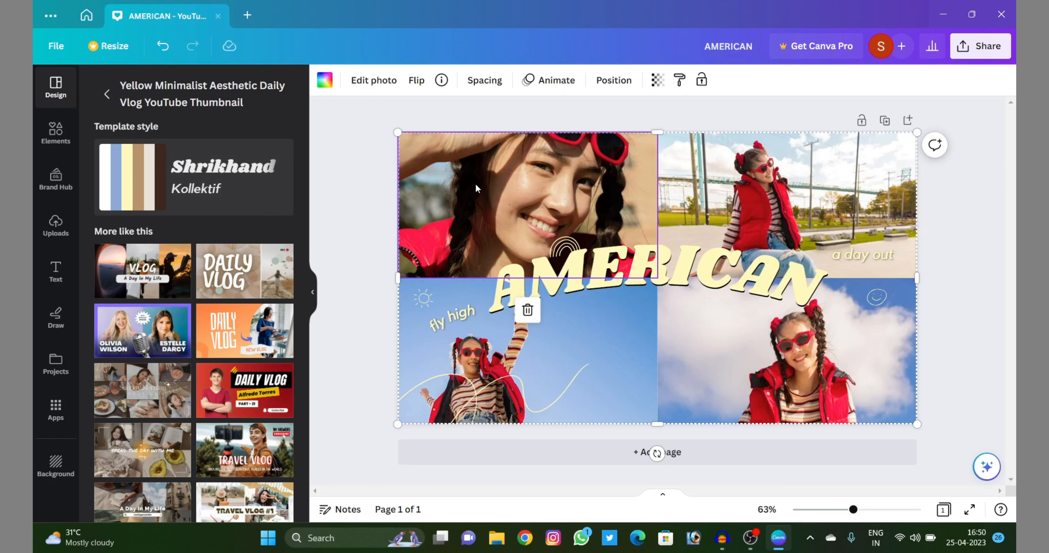
key("Delete")
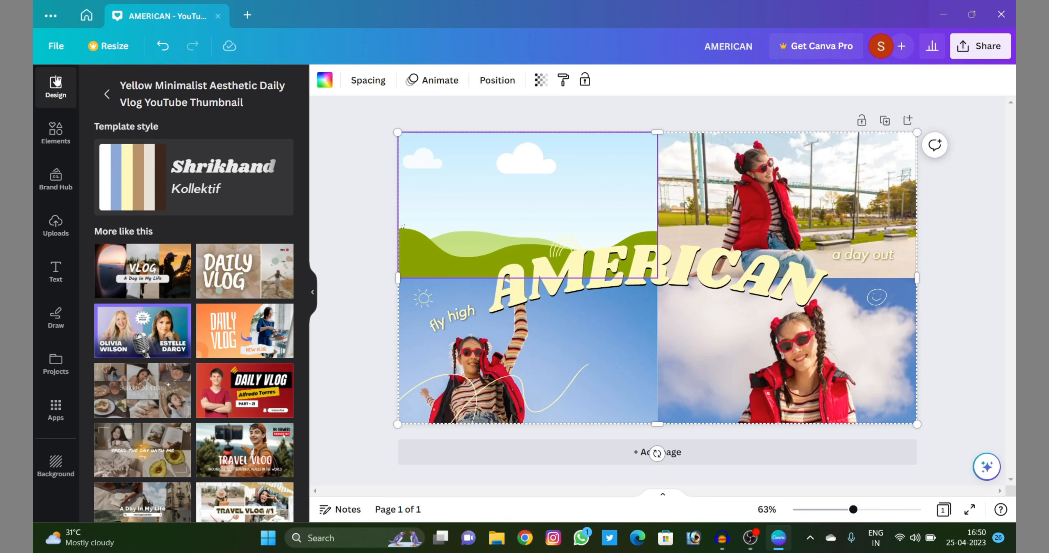
Import the statue image "2023-04-22 (1)" from the Screenshots folder inside Pictures
left_click(61, 46)
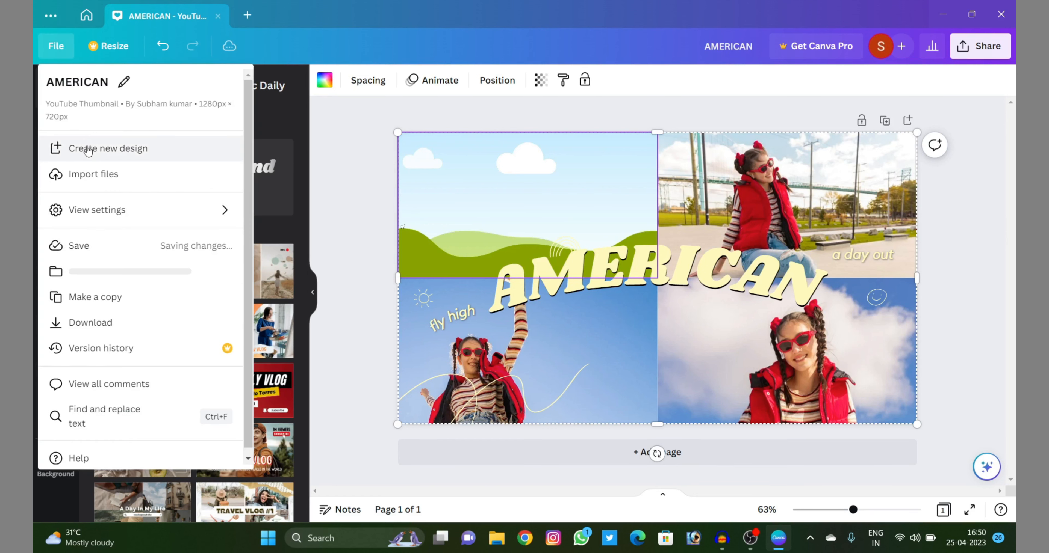
left_click(100, 185)
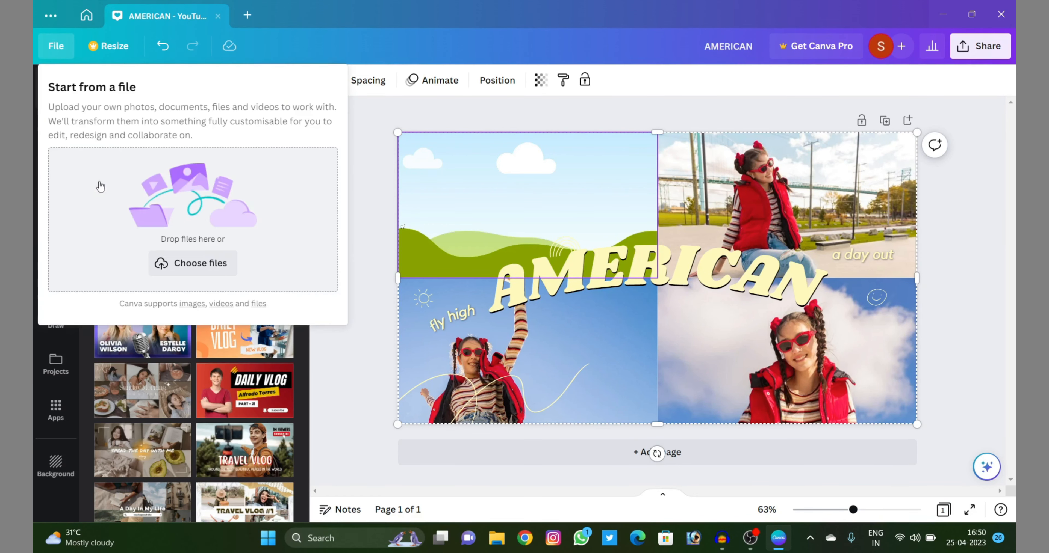
left_click(215, 224)
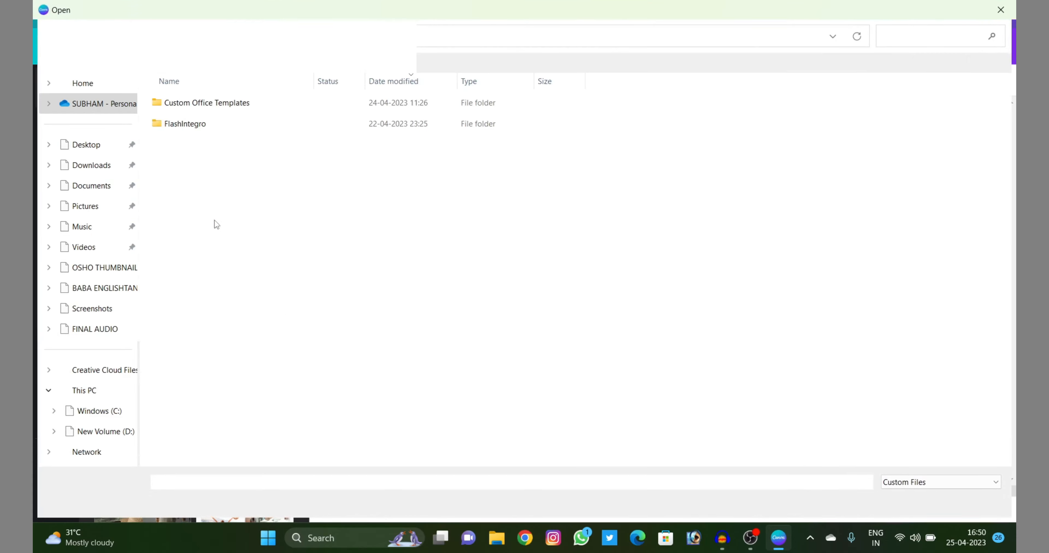
left_click(122, 202)
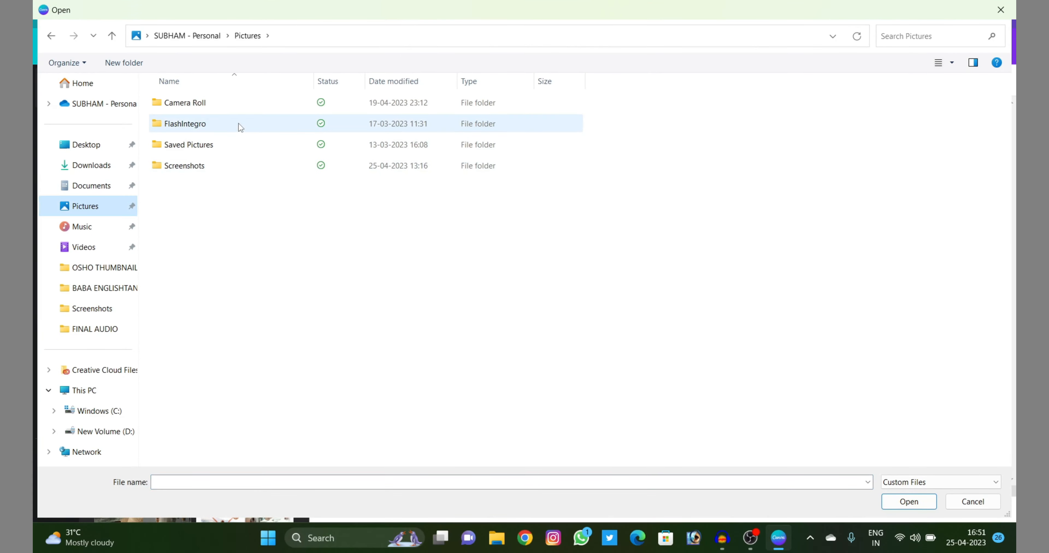
double_click(232, 165)
scroll(285, 177, "down", 4)
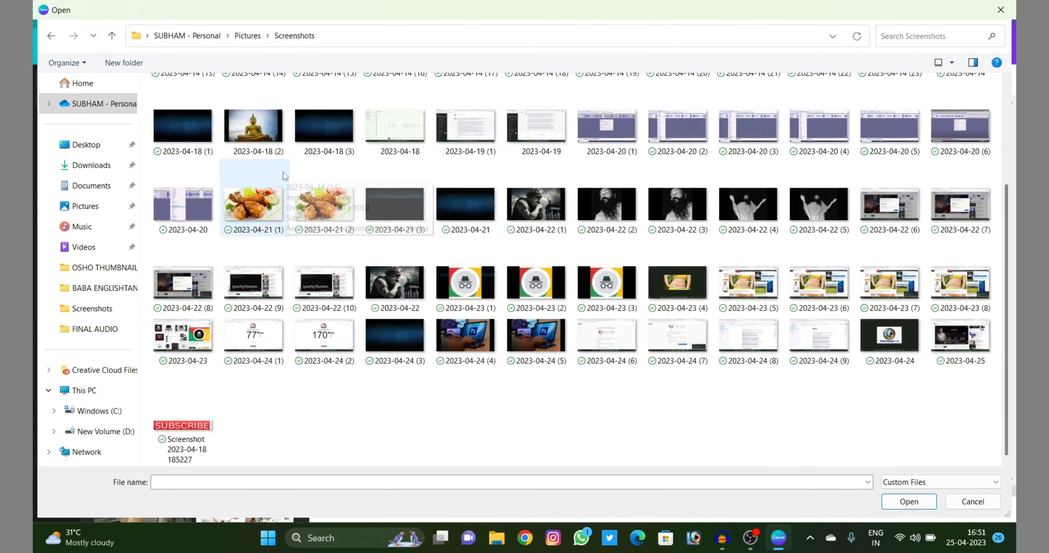
scroll(300, 198, "up", 4)
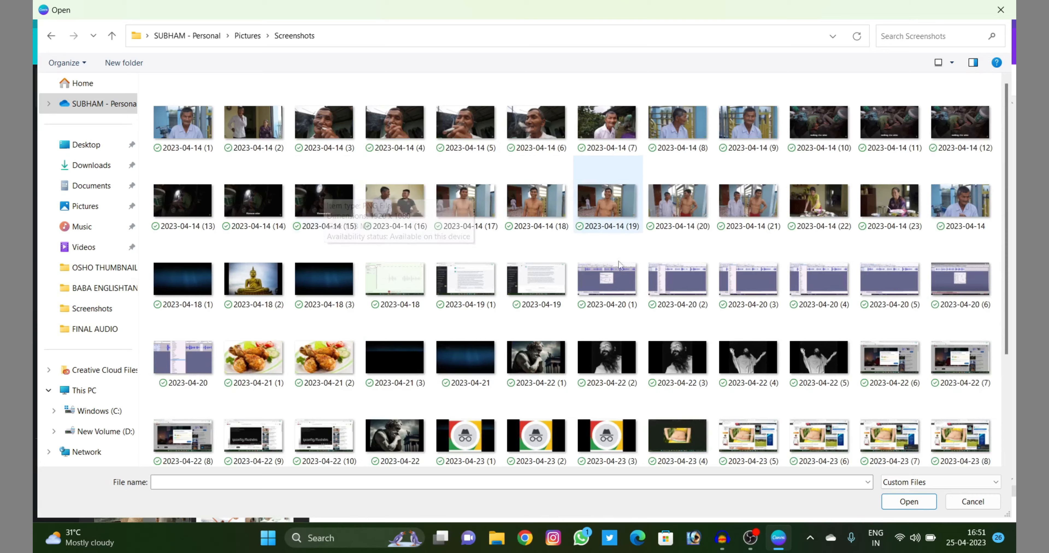
double_click(527, 360)
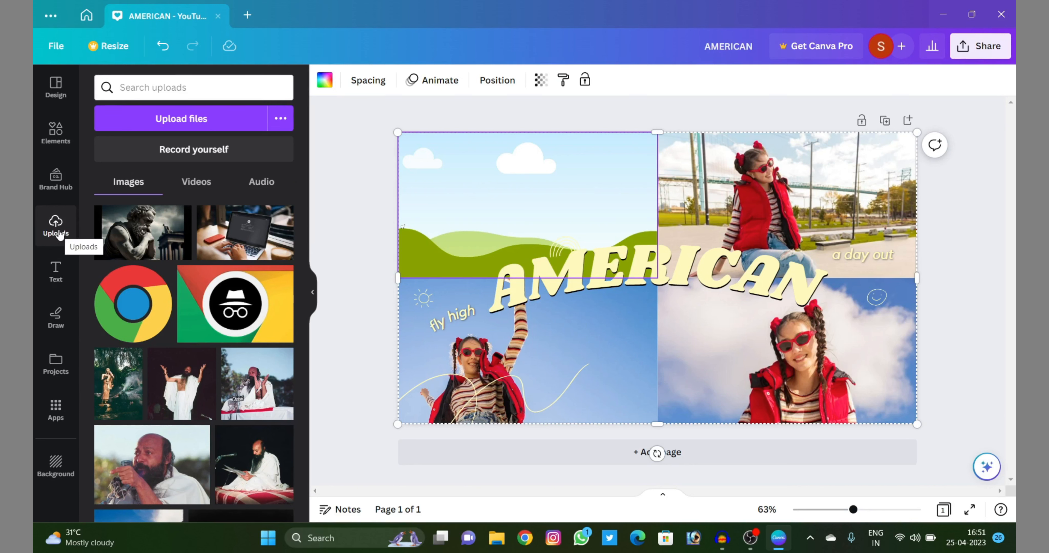
Add the uploaded statue photo to the design, shrink it and drop it into the empty upper-left frame of the photo grid
left_click(151, 237)
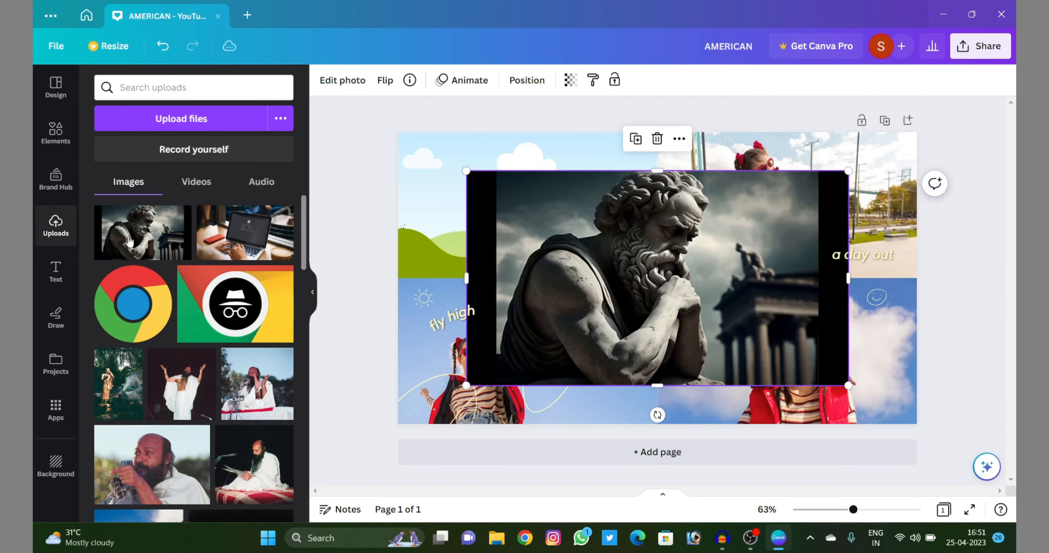
left_click_drag(651, 245, 582, 235)
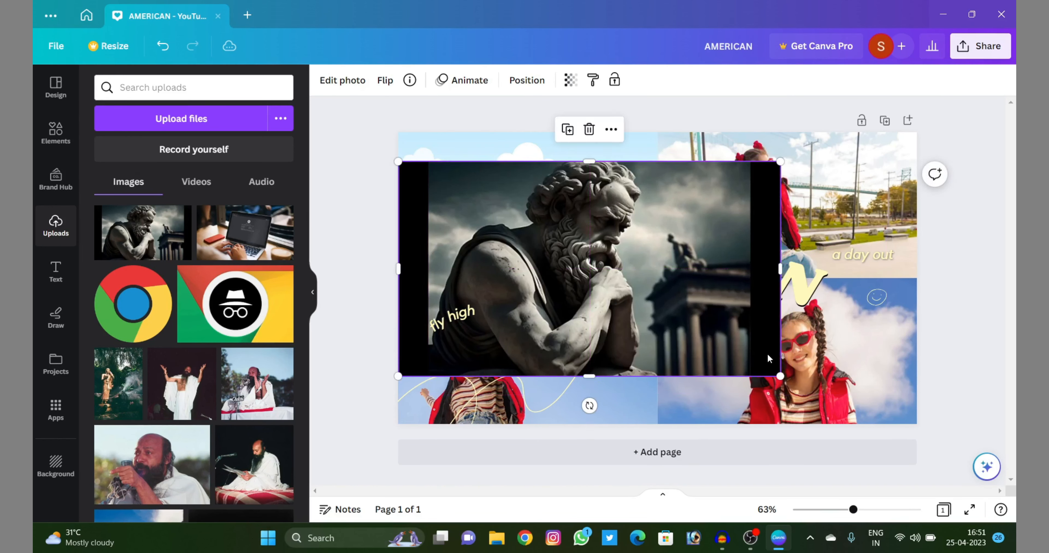
left_click_drag(773, 374, 646, 298)
mouse_move(585, 237)
left_mouse_down()
mouse_move(585, 218)
mouse_move(597, 228)
left_mouse_up()
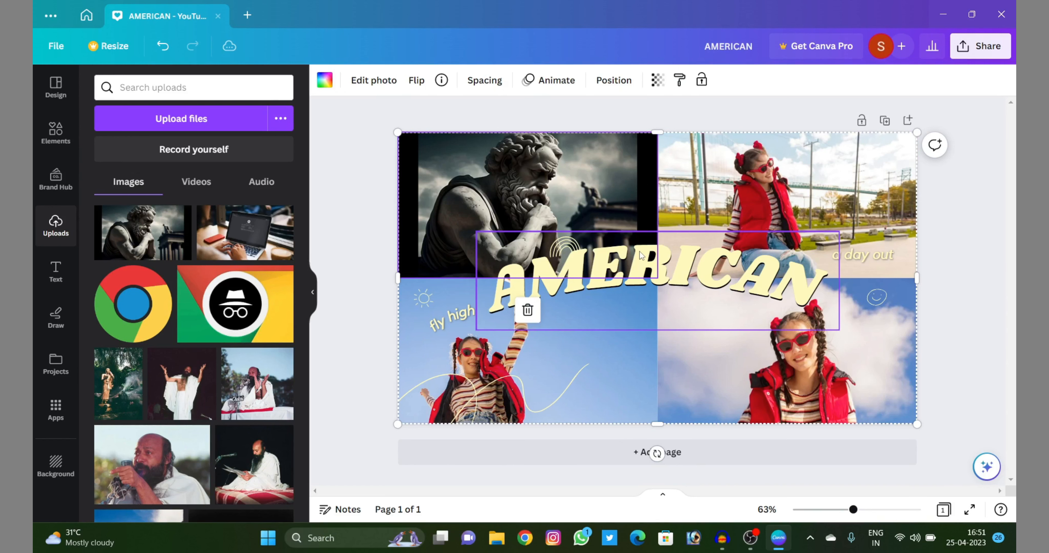
mouse_move(608, 199)
left_mouse_down()
mouse_move(668, 222)
mouse_move(606, 205)
left_mouse_up()
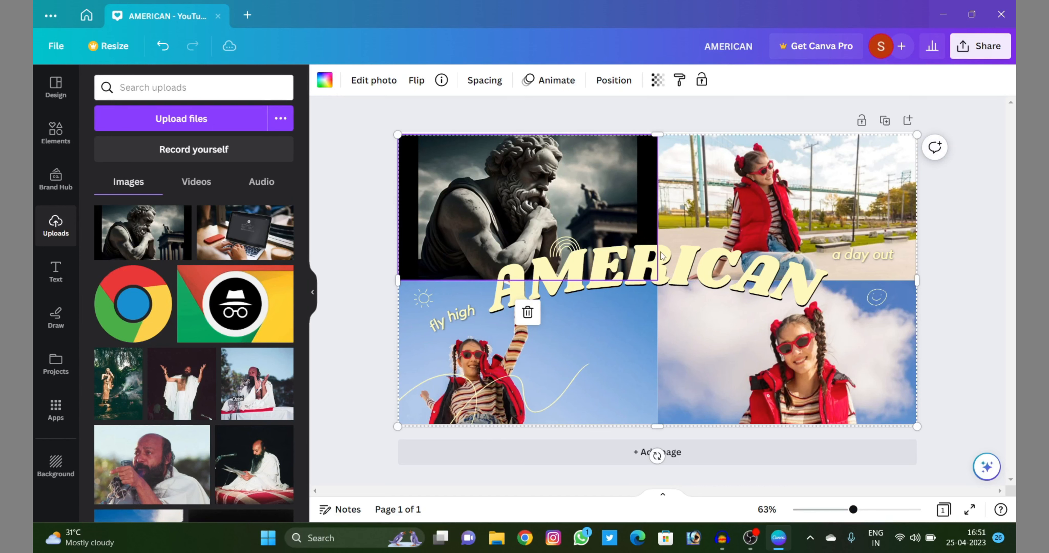
Enlarge and reposition the statue photo inside its upper-left frame so the black side bars are cropped out
double_click(484, 170)
left_click_drag(400, 139, 355, 114)
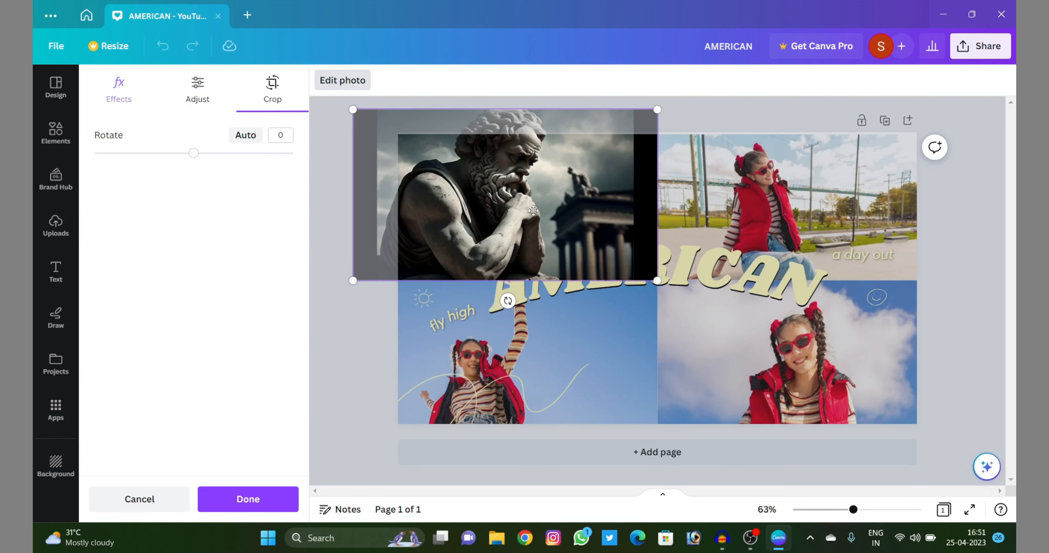
left_click_drag(661, 109, 743, 95)
left_click_drag(501, 203, 546, 270)
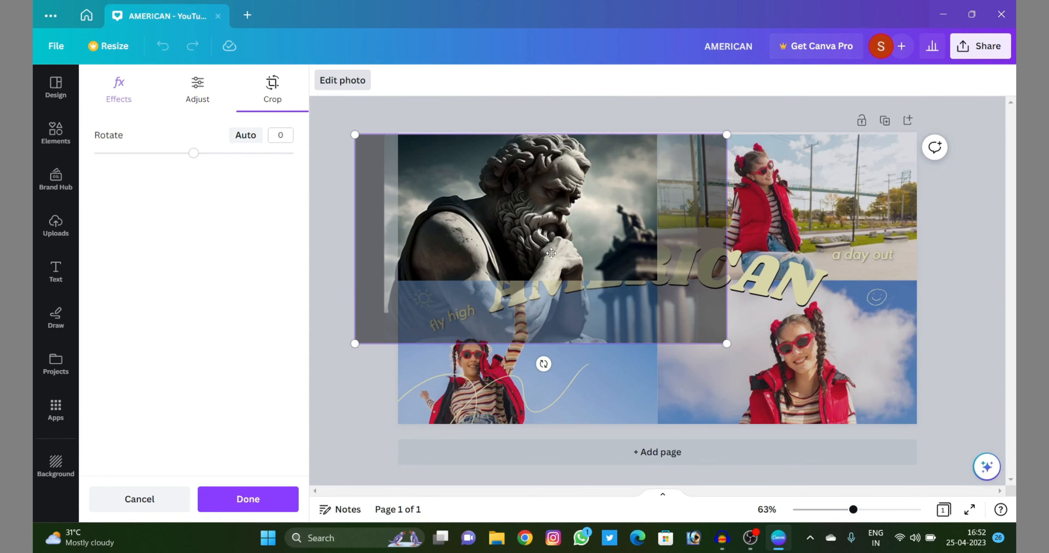
left_click(618, 368)
left_click_drag(382, 459, 730, 325)
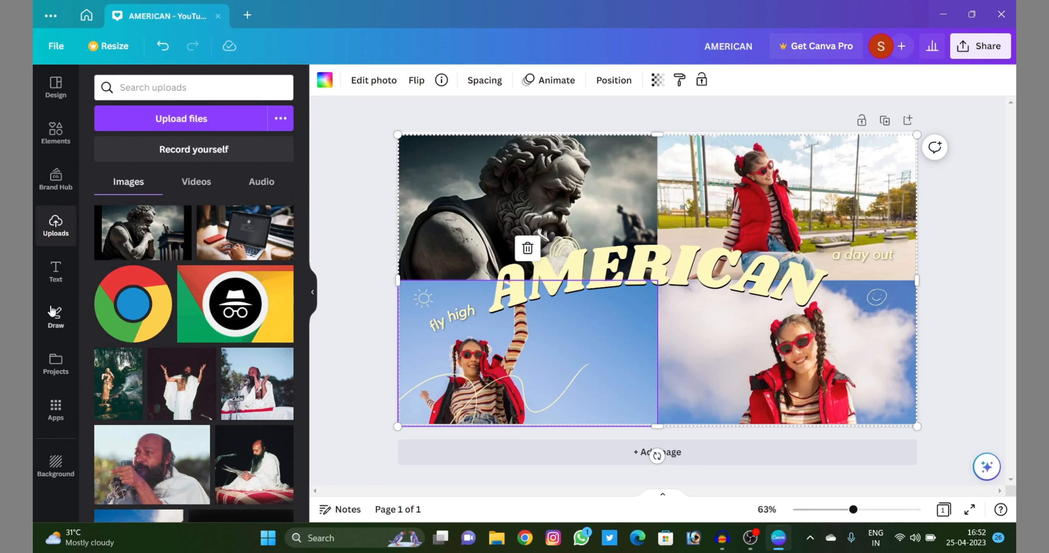
Add a default heading text box to the thumbnail
left_click(59, 277)
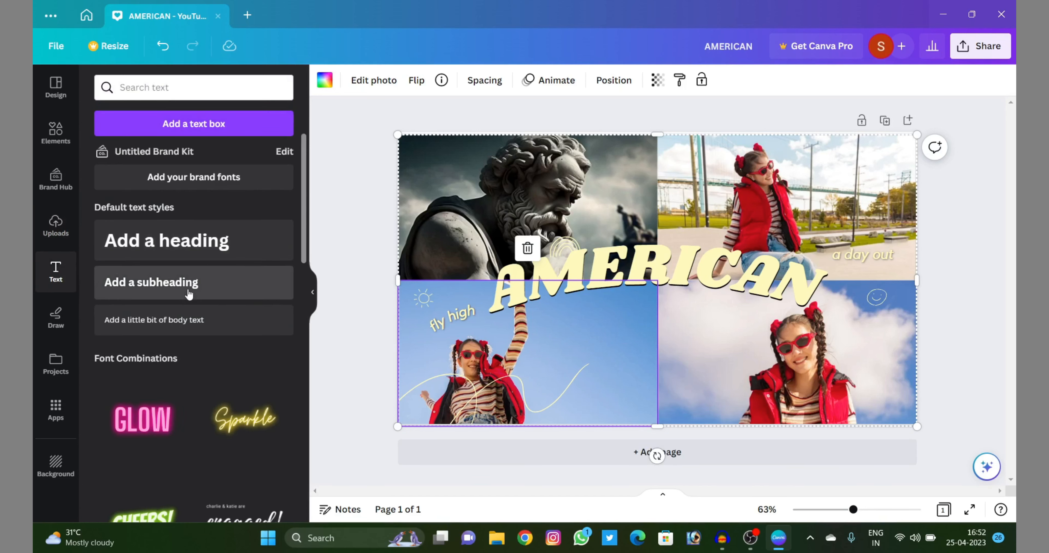
left_click(198, 249)
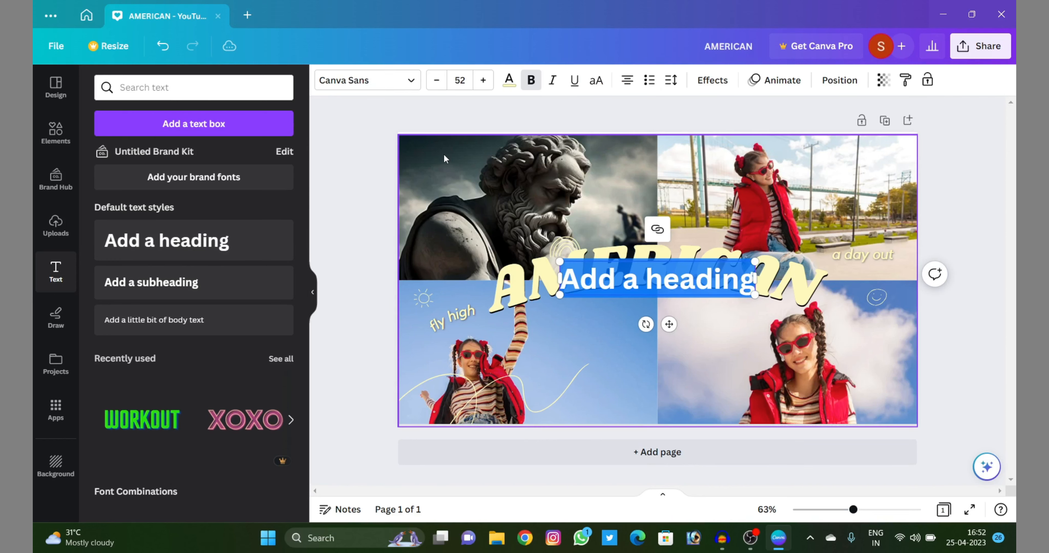
mouse_move(444, 153)
left_mouse_down()
mouse_move(490, 177)
mouse_move(438, 160)
left_mouse_up()
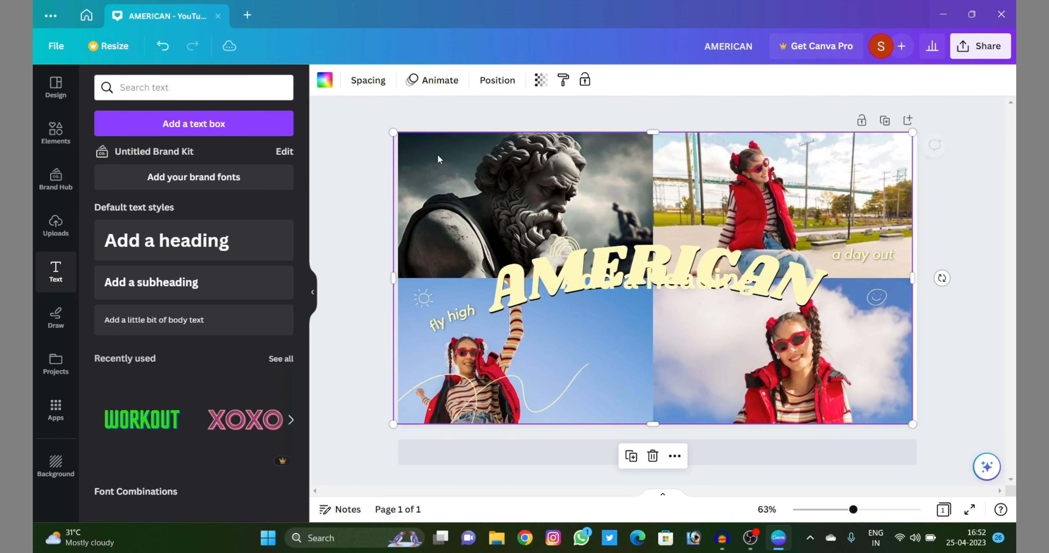
left_click(179, 256)
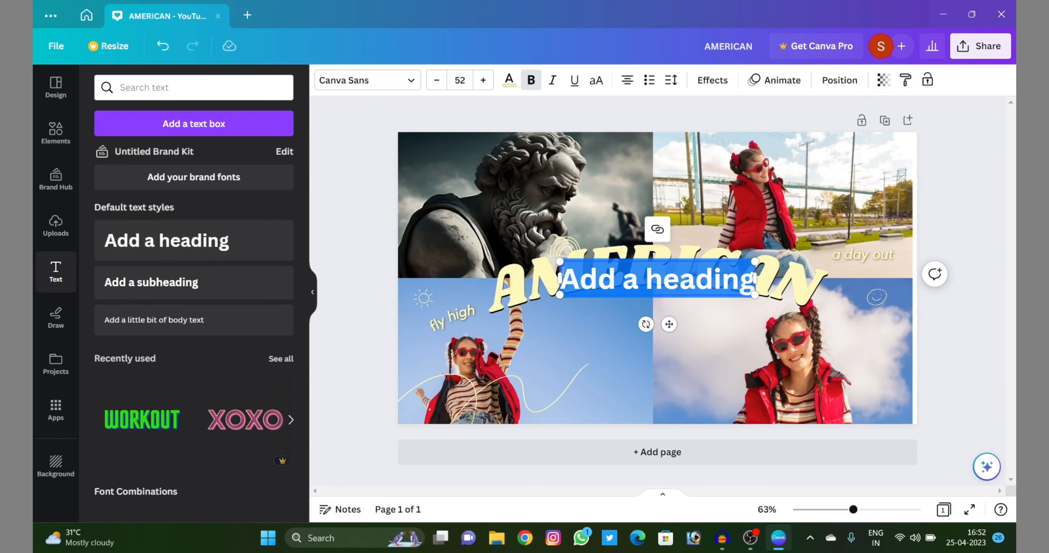
Move the "Add a heading" text off the AMERICAN title to the top of the statue photo
double_click(603, 274)
triple_click(603, 273)
key("Escape")
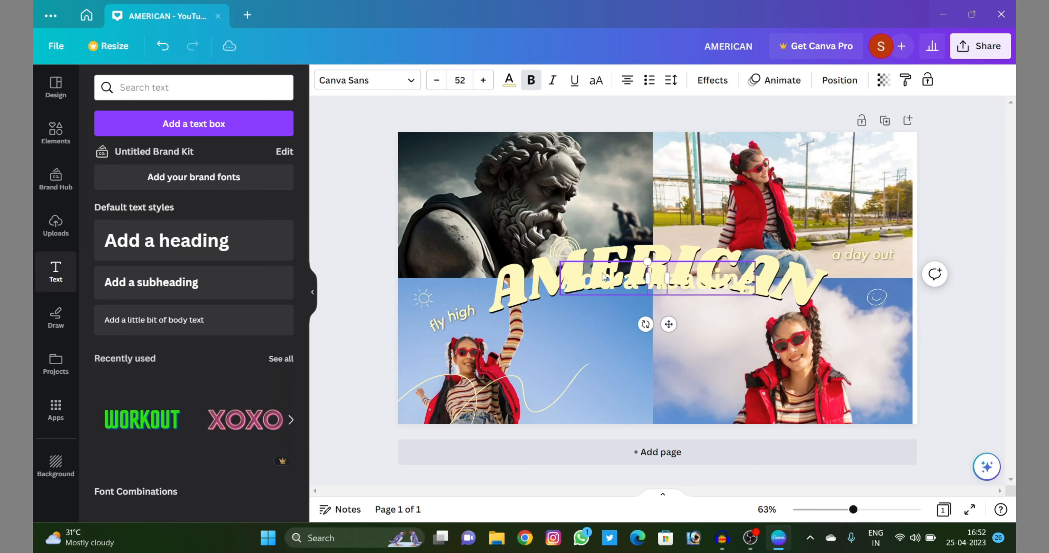
key("BackSpace")
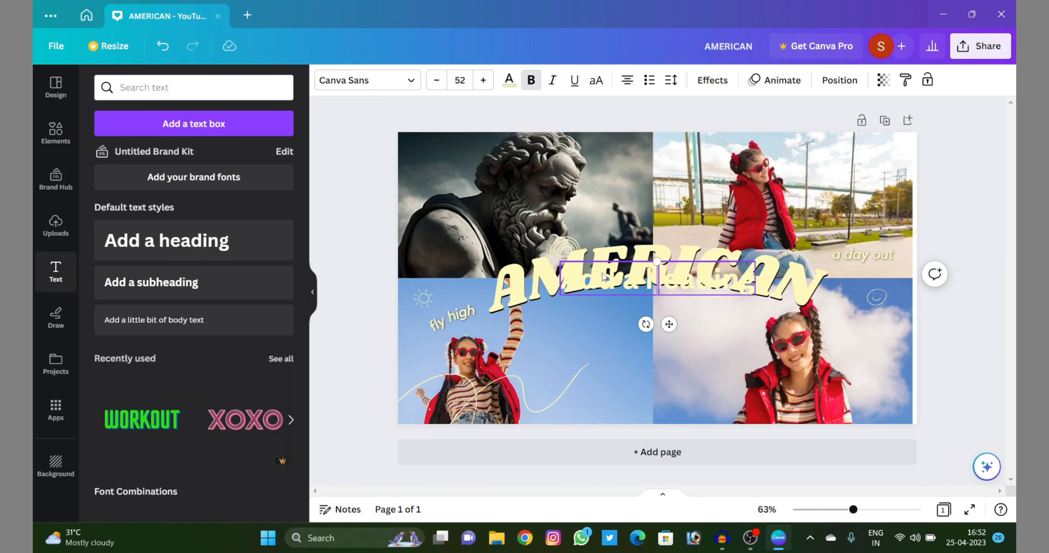
left_click(645, 280)
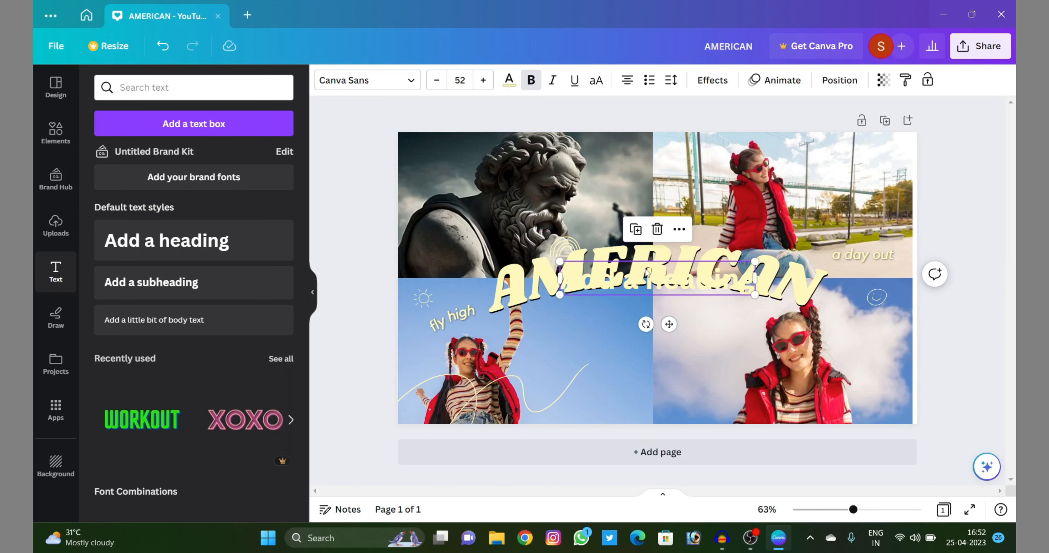
left_click_drag(647, 271, 503, 144)
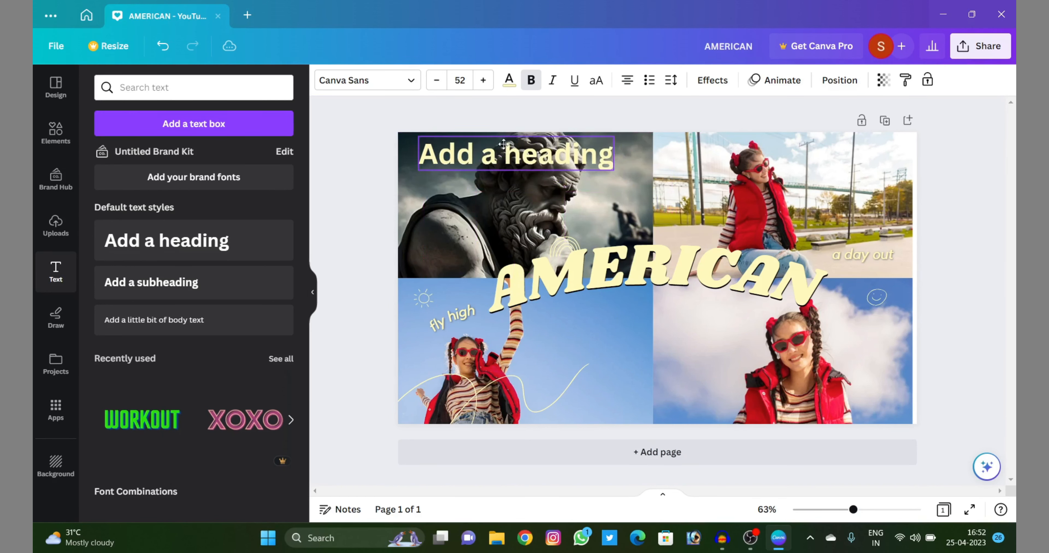
Search the text colours for "YELLOW" and apply the pure yellow to the "Add a heading" text
double_click(505, 146)
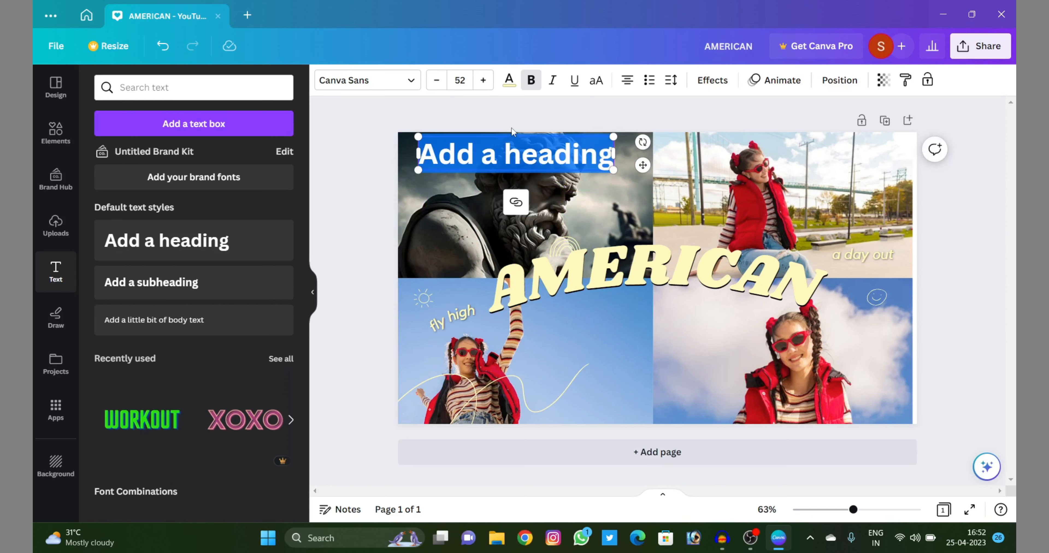
left_click(509, 80)
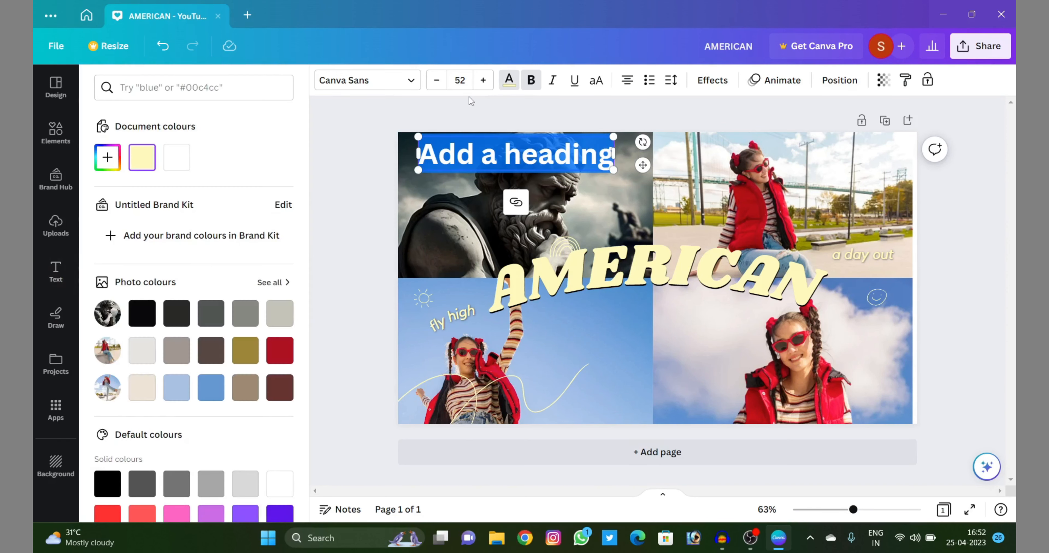
scroll(211, 290, "down", 2)
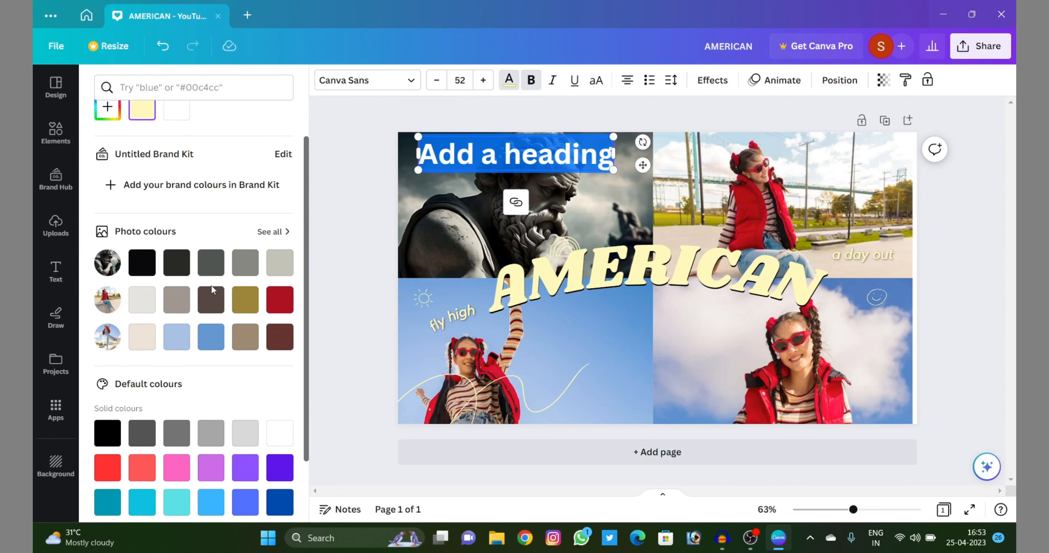
scroll(212, 290, "down", 2)
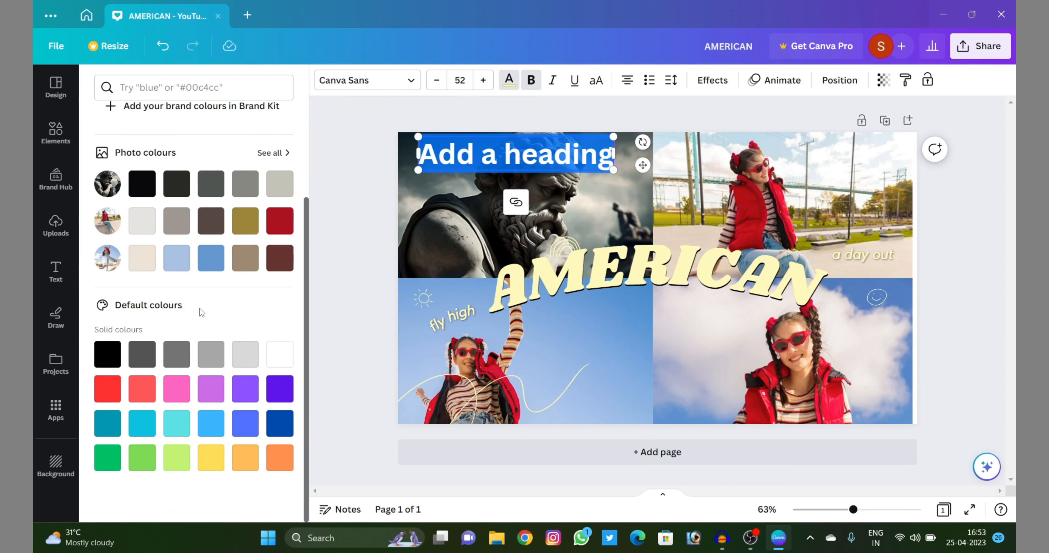
left_click(204, 89)
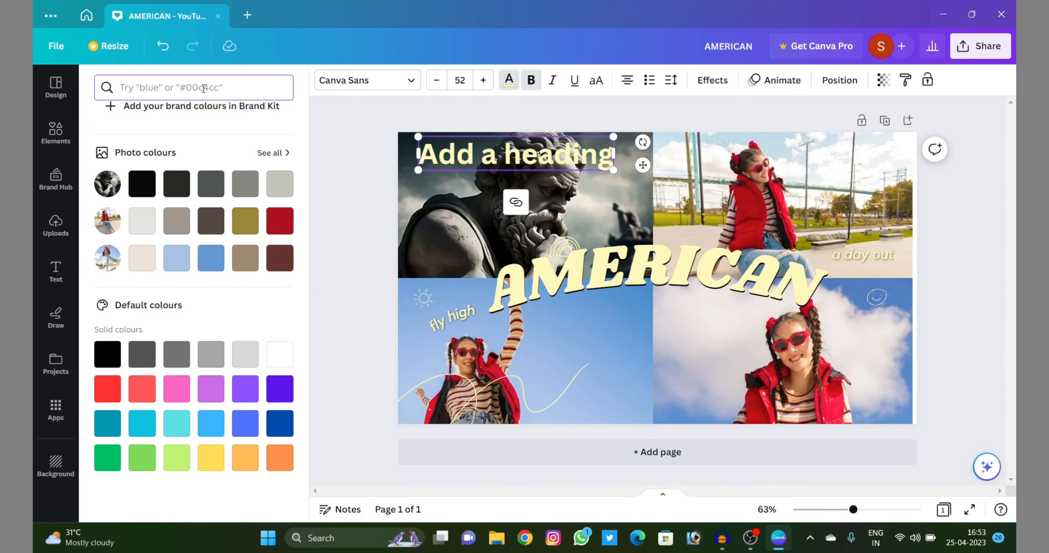
type("YELLOW")
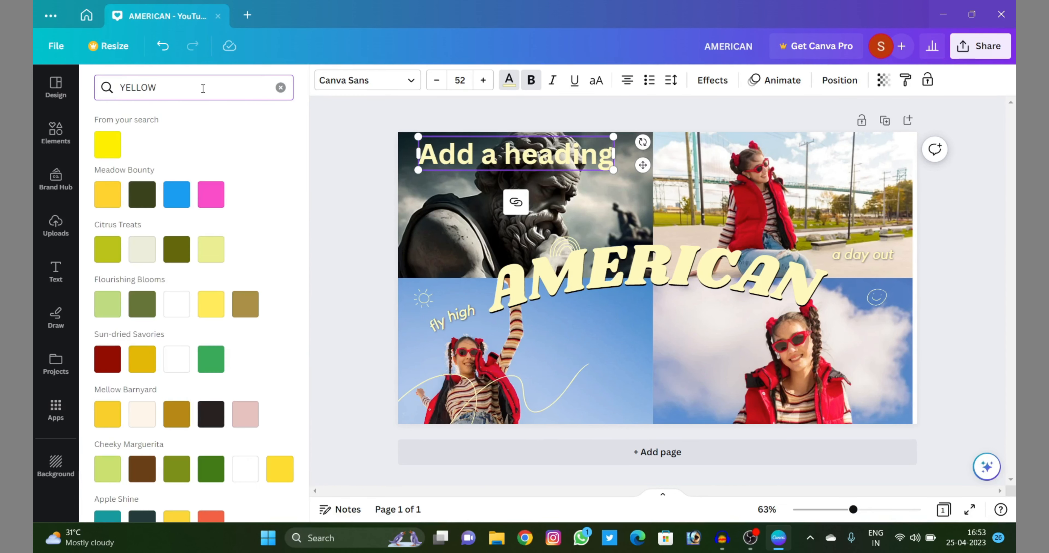
left_click(107, 145)
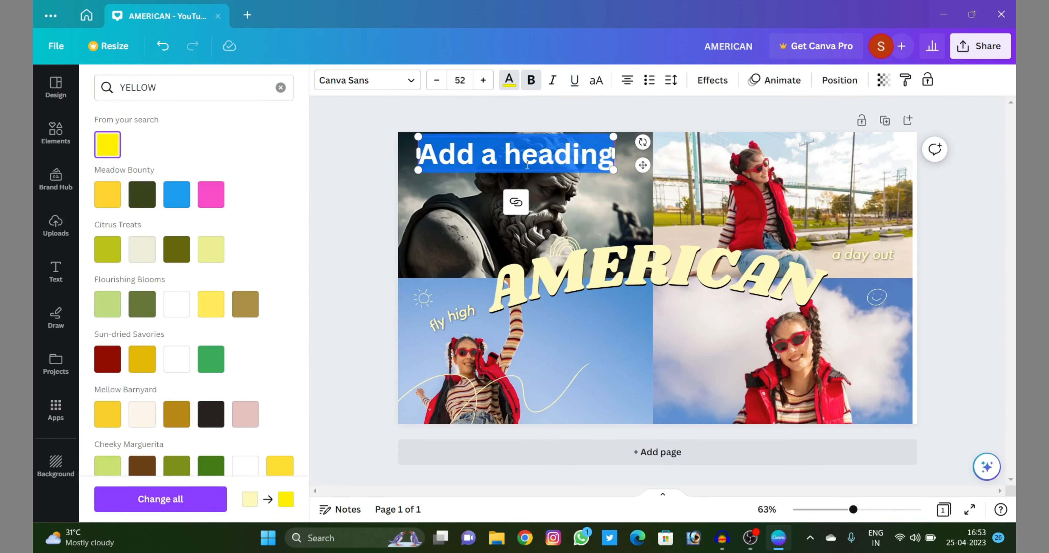
Replace the placeholder heading text on the statue photo with "ENGLAND"
double_click(531, 150)
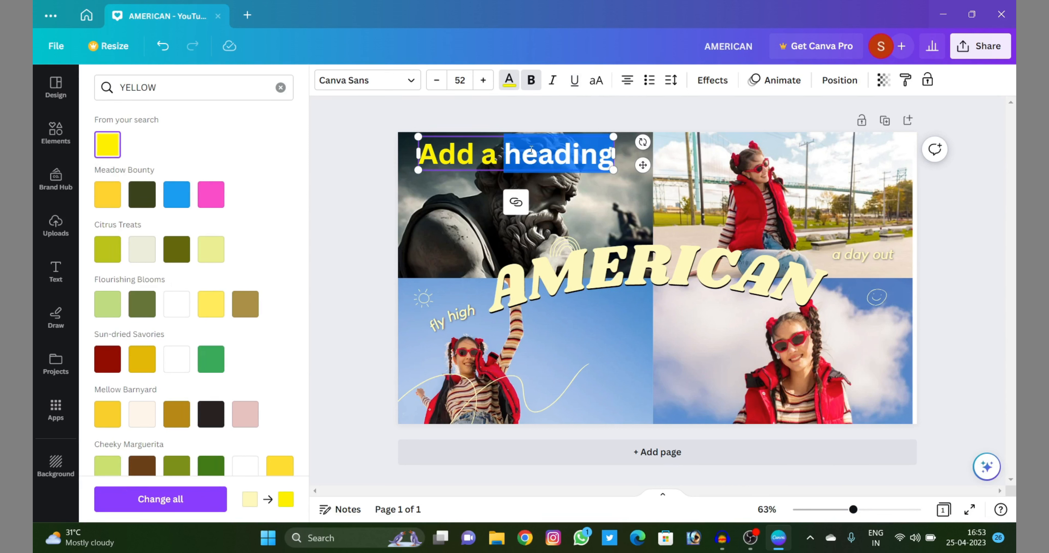
key("BackSpace")
key("BackSpace")
key("BackSpace")
key("BackSpace")
key("BackSpace")
key("BackSpace")
key("BackSpace")
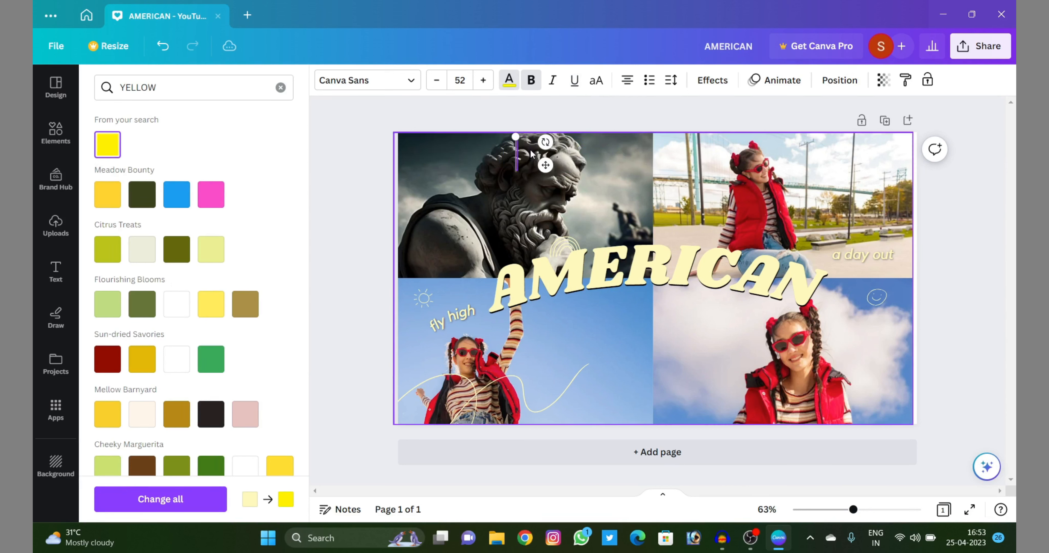
type("EN")
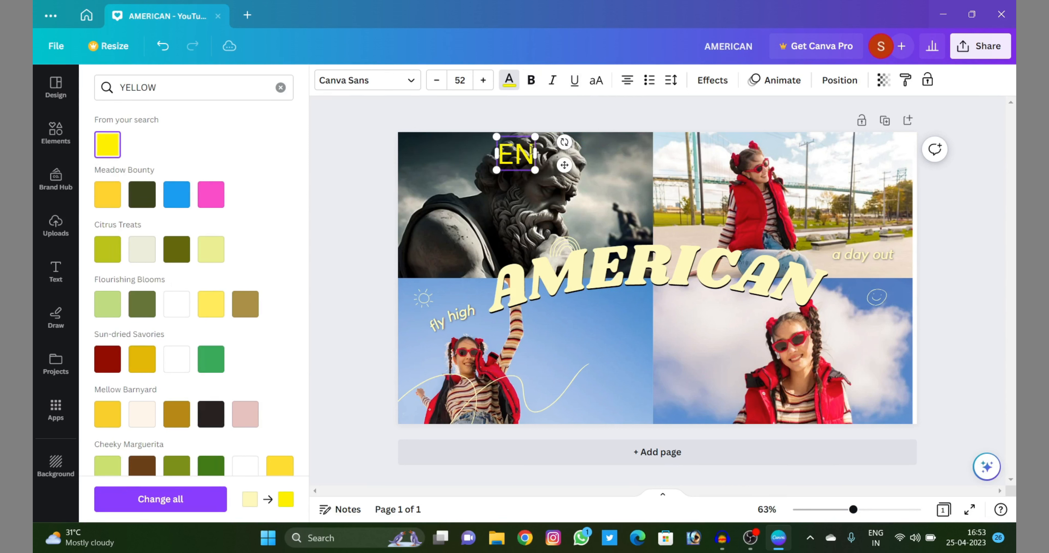
type("GLAND")
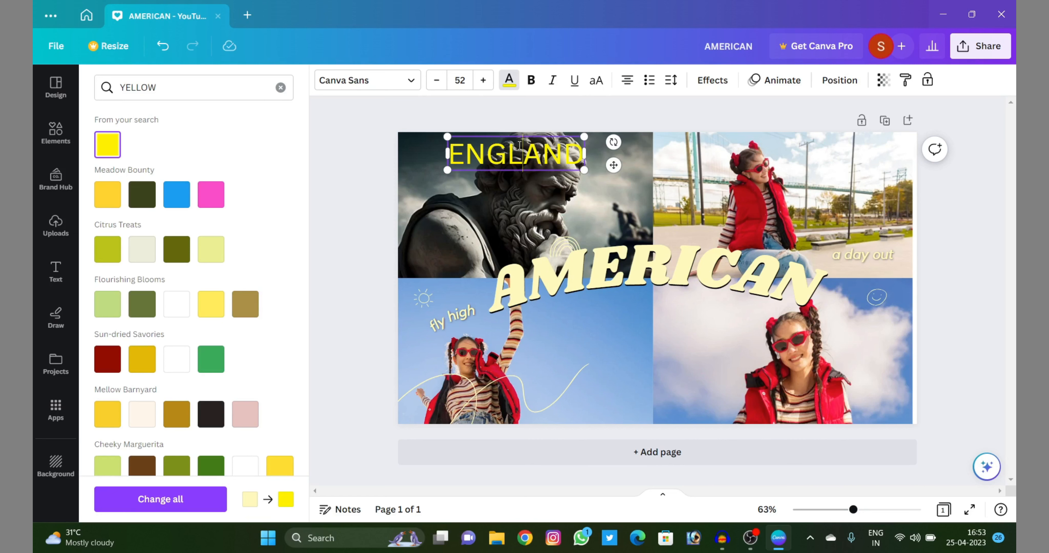
Move the "ENGLAND" text into the upper-left corner of the statue photo and deselect it
left_click_drag(502, 136, 454, 135)
left_click(579, 232)
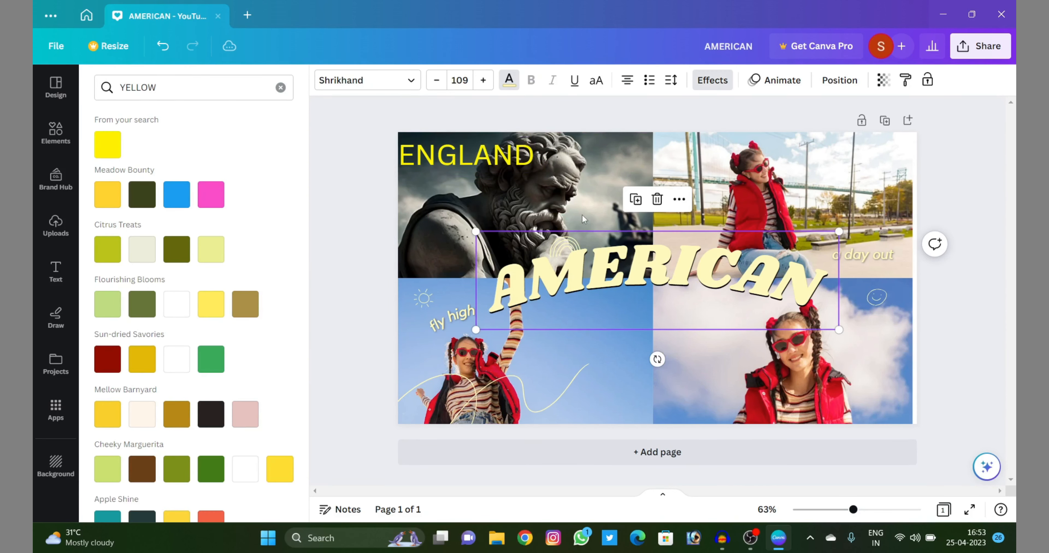
left_click(587, 201)
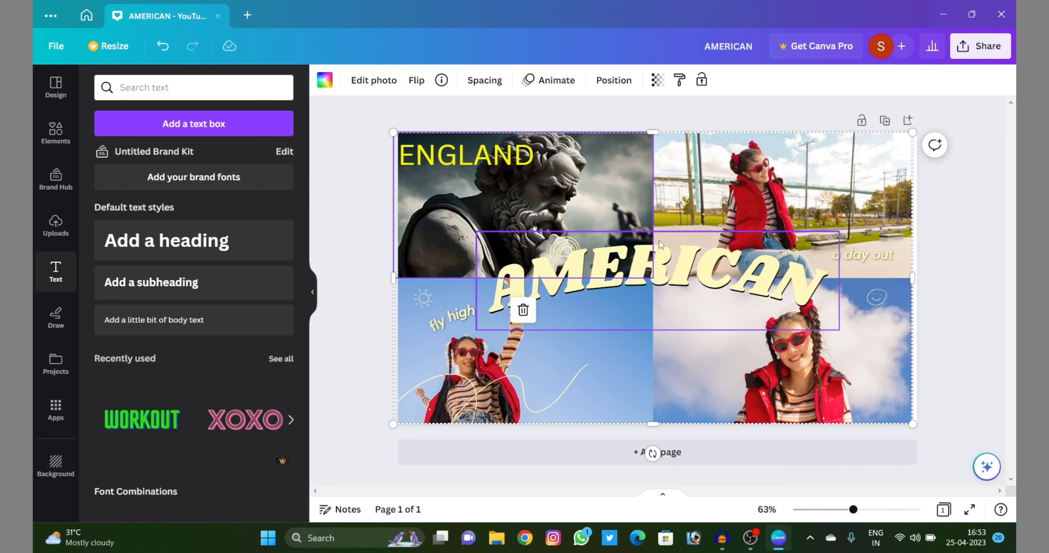
Add the recently used red rounded bar and place it, reduced in size, at the bottom centre of the thumbnail
left_click(487, 256)
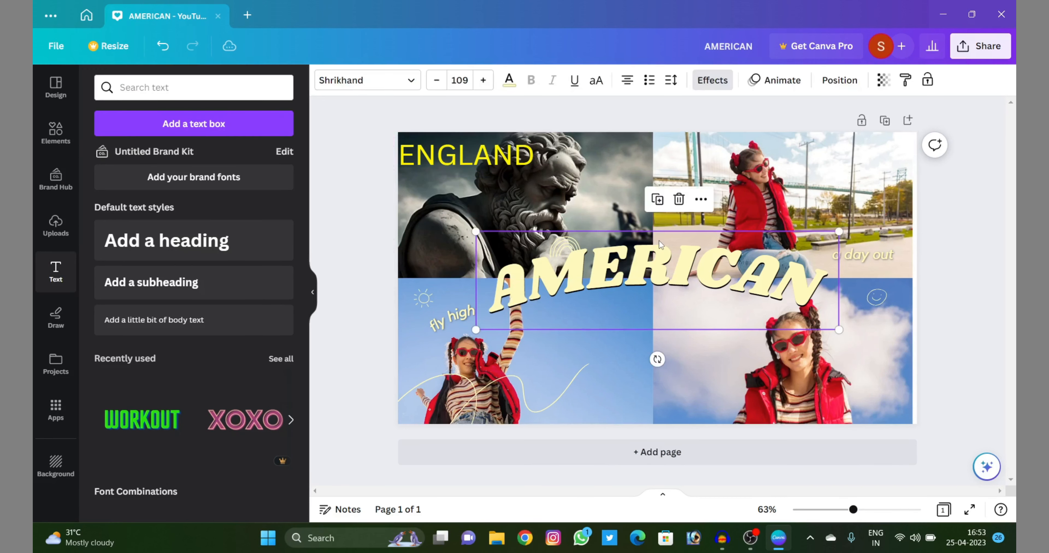
left_click(56, 132)
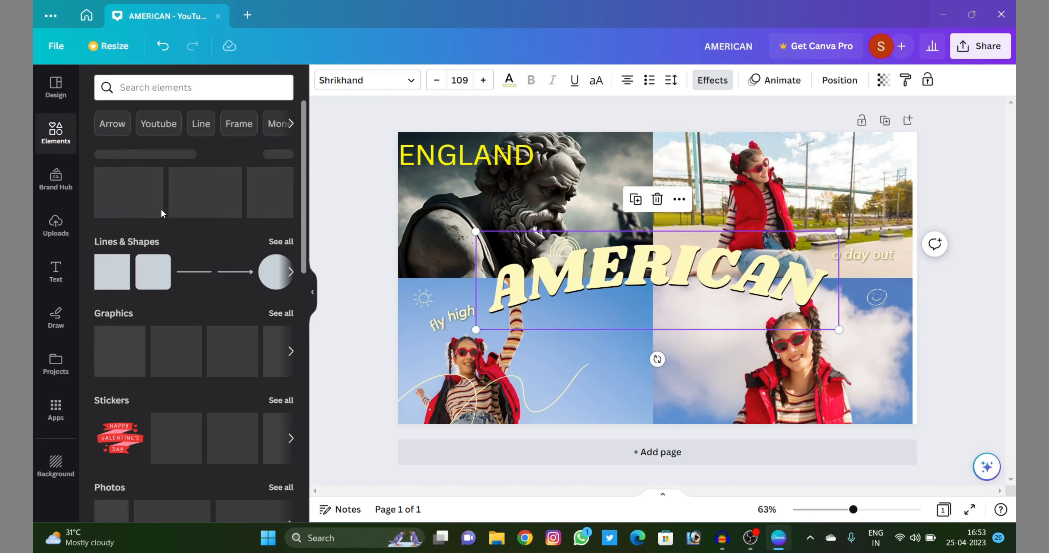
scroll(195, 262, "down", 2)
scroll(215, 263, "up", 2)
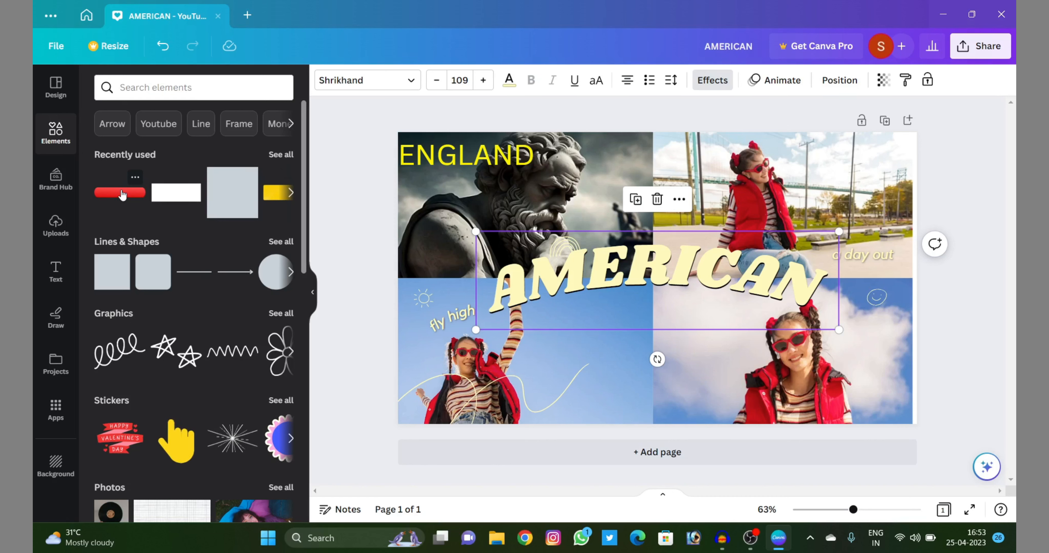
left_click(122, 194)
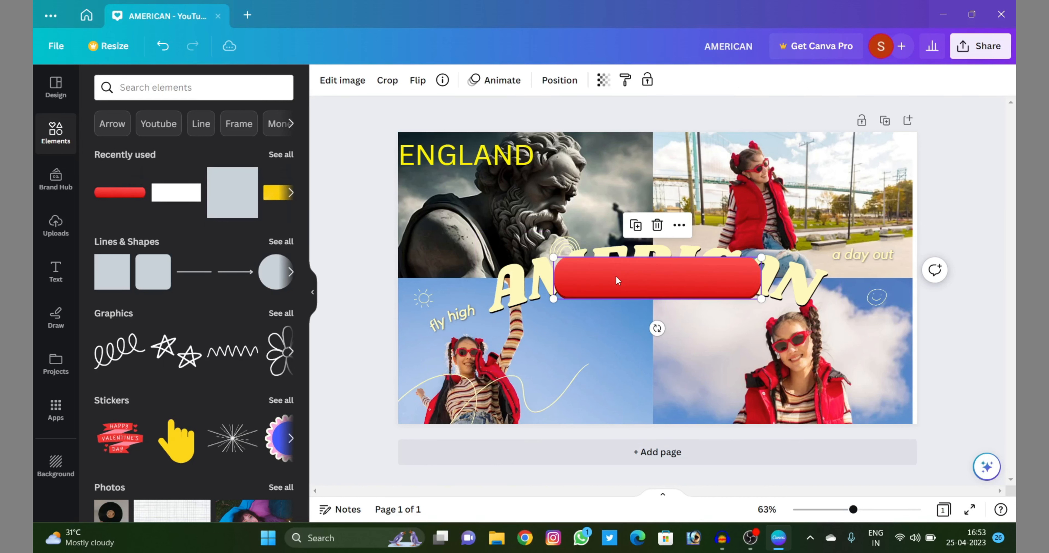
left_click_drag(620, 276, 774, 393)
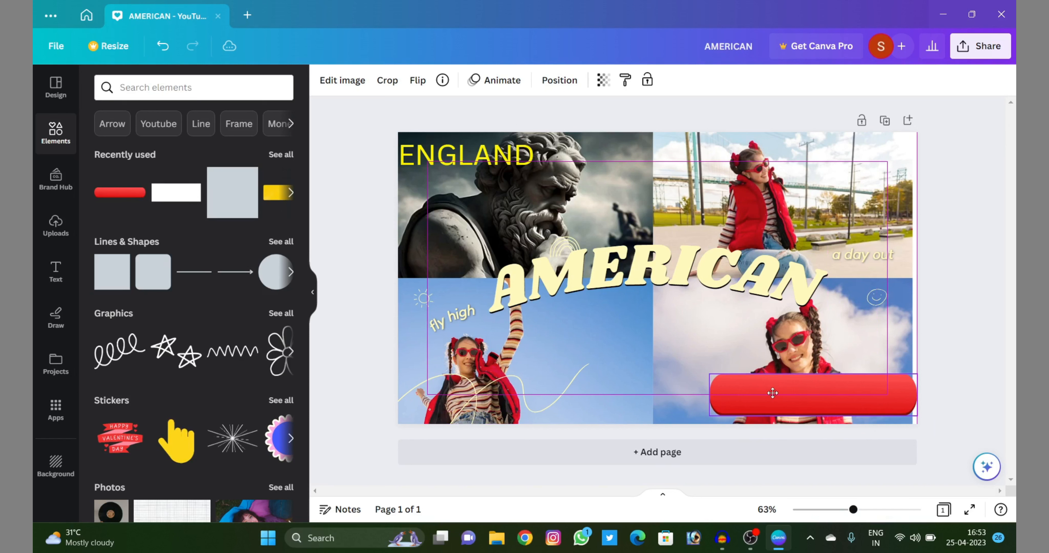
left_click_drag(916, 374, 682, 409)
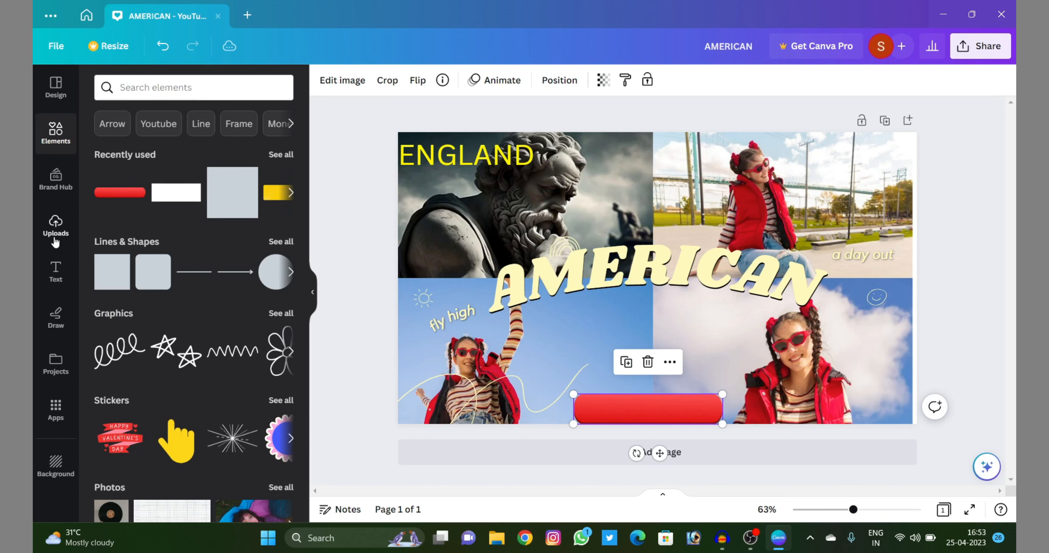
Add a new heading text and replace its placeholder with "SUBSCRIBE"
left_click(55, 270)
left_click(190, 243)
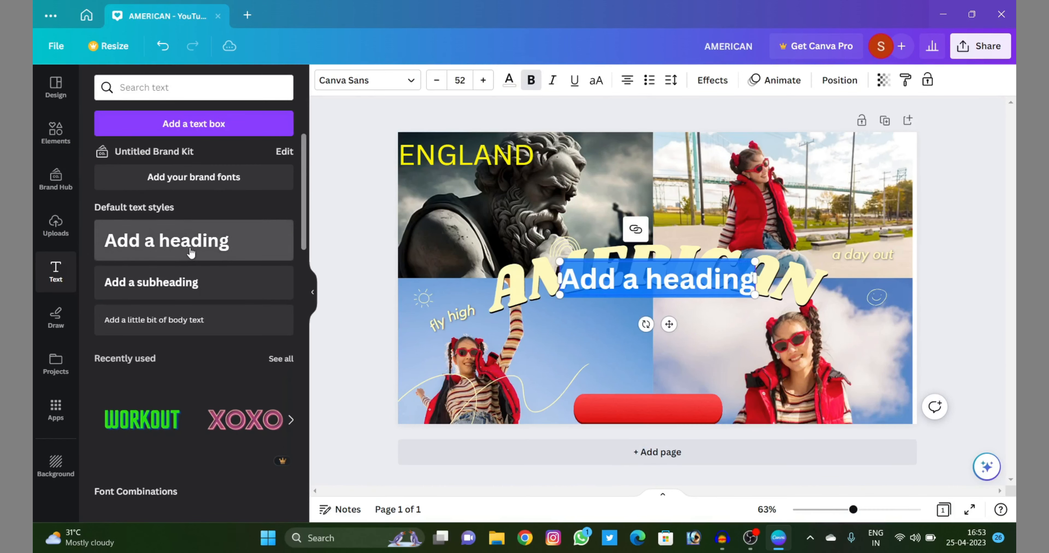
triple_click(684, 288)
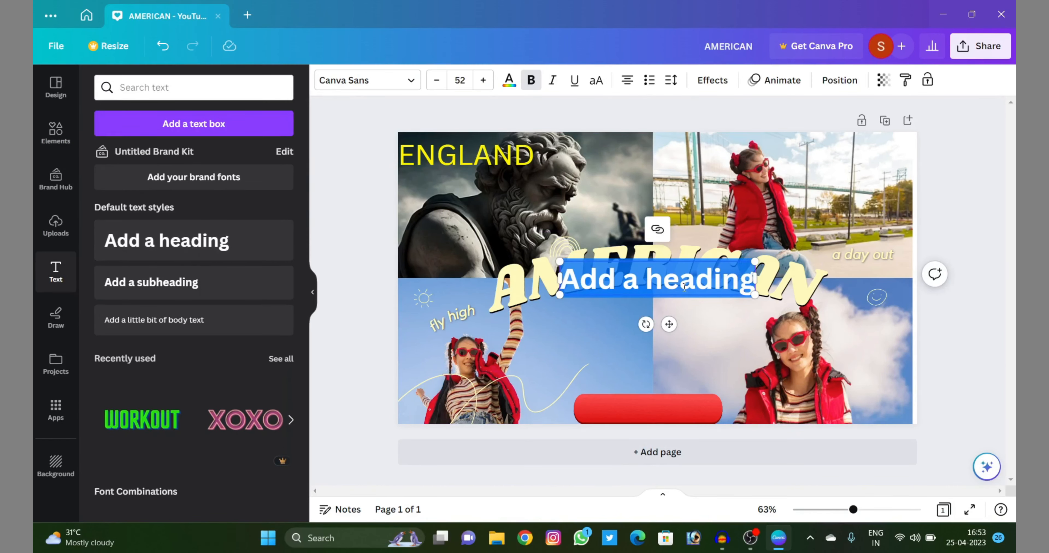
type("SUBSCRIBE")
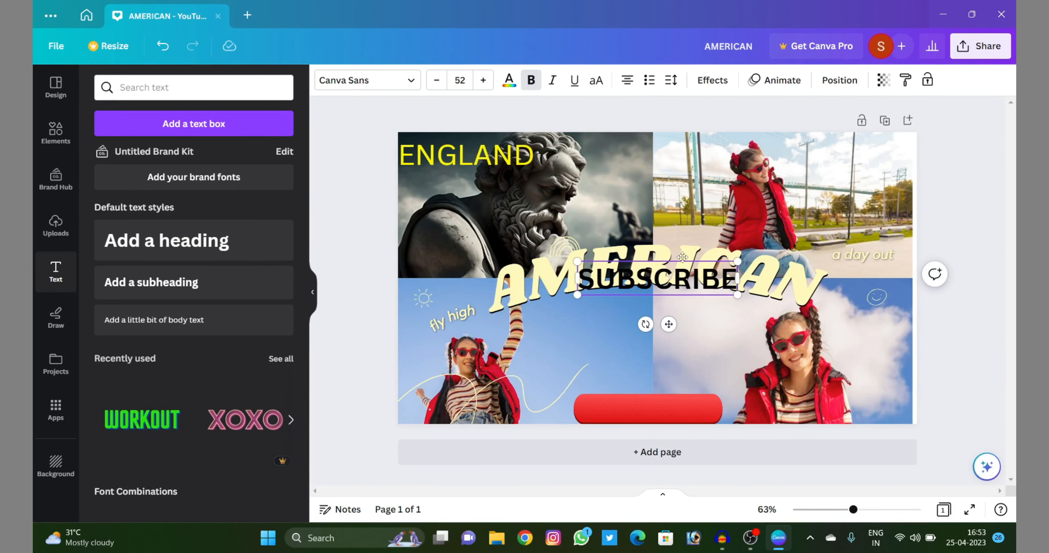
Place the "SUBSCRIBE" text on the red bar, shrink it to size 45.4 to fit and deselect it
left_click_drag(682, 257, 677, 382)
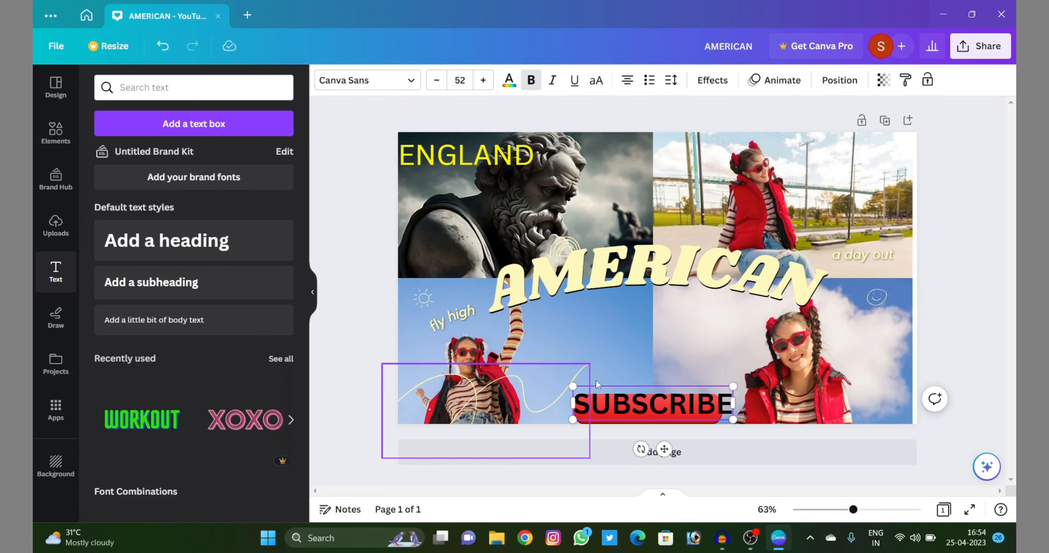
left_click_drag(732, 386, 677, 396)
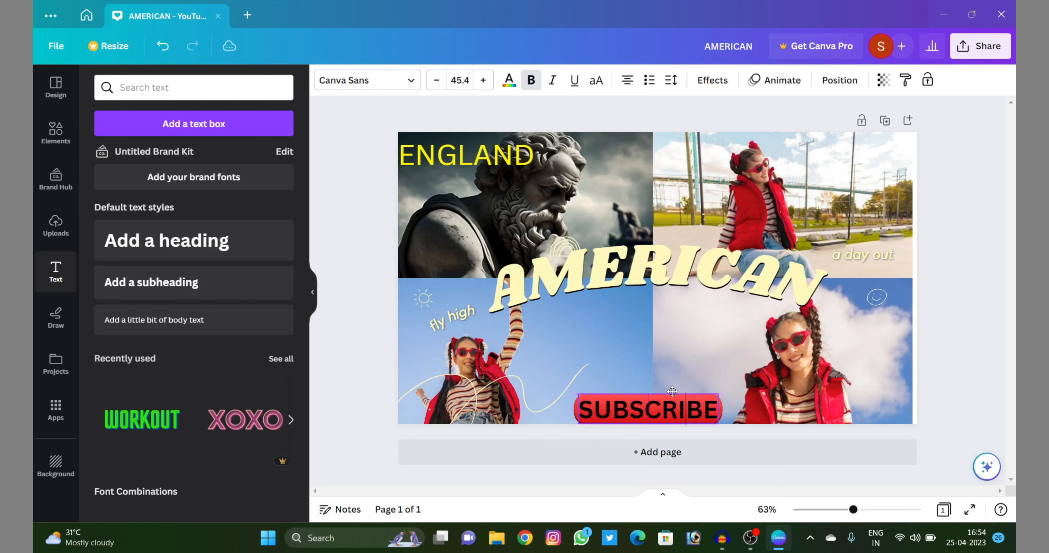
left_click(613, 341)
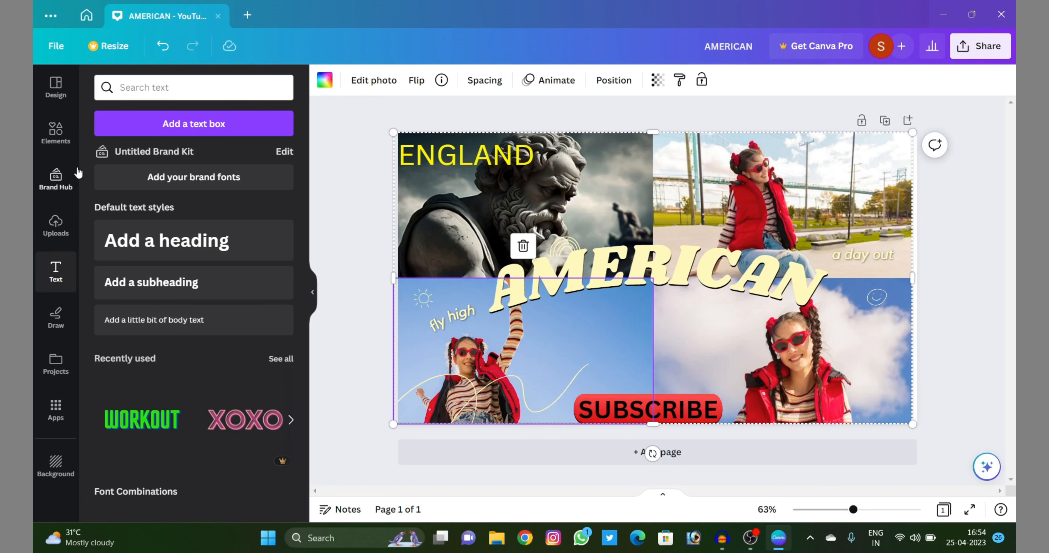
Try the yellow pointing-hand sticker at a reduced size above the AMERICAN title and delete it
left_click(66, 149)
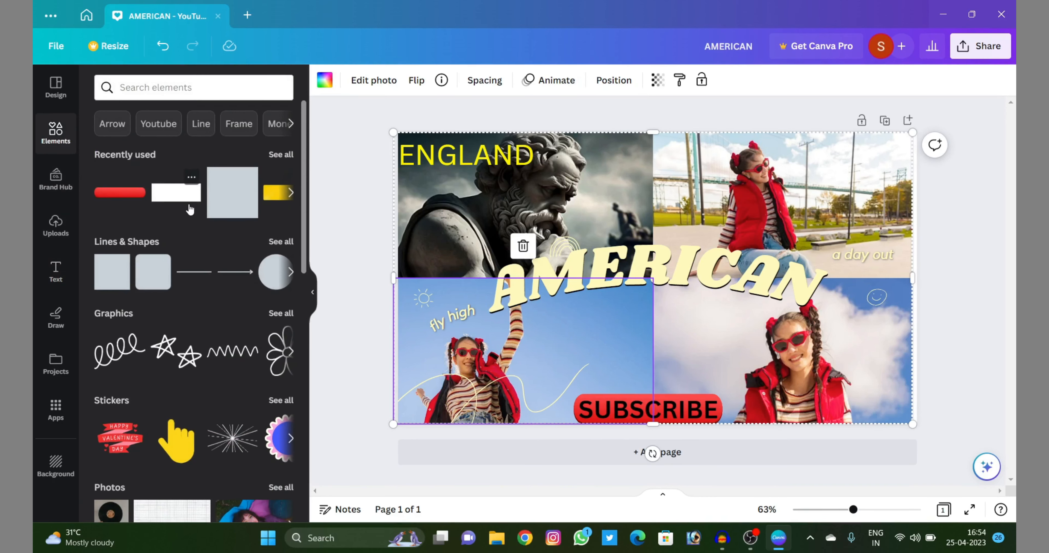
scroll(193, 280, "down", 5)
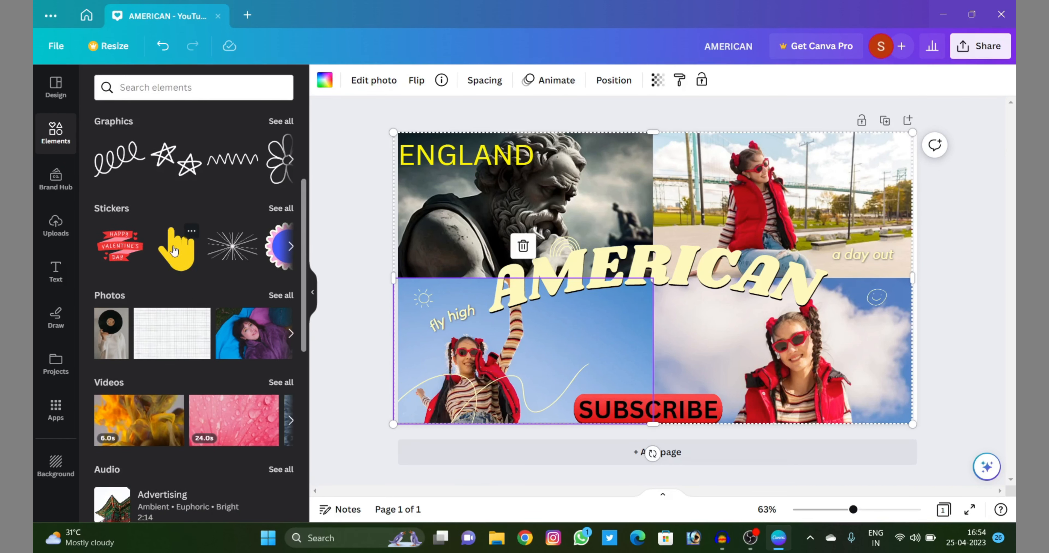
left_click(174, 250)
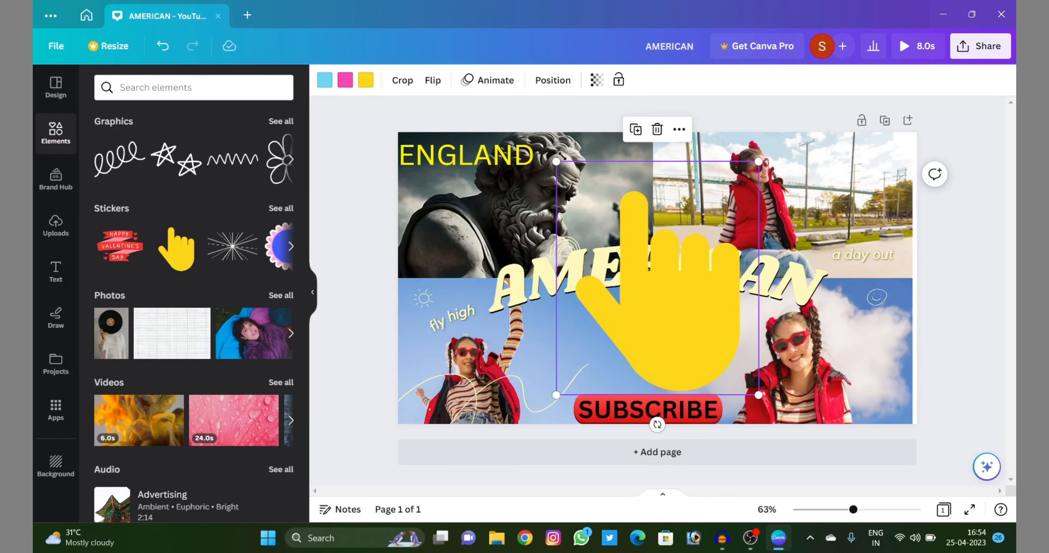
left_click_drag(560, 158, 721, 308)
left_click_drag(731, 362, 637, 193)
left_click(564, 338)
right_click(638, 193)
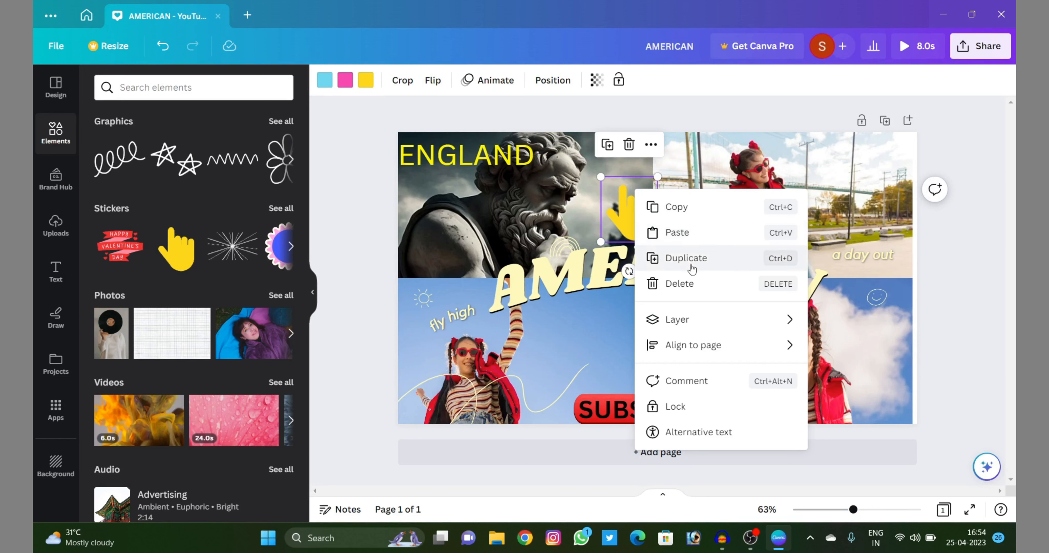
left_click(699, 285)
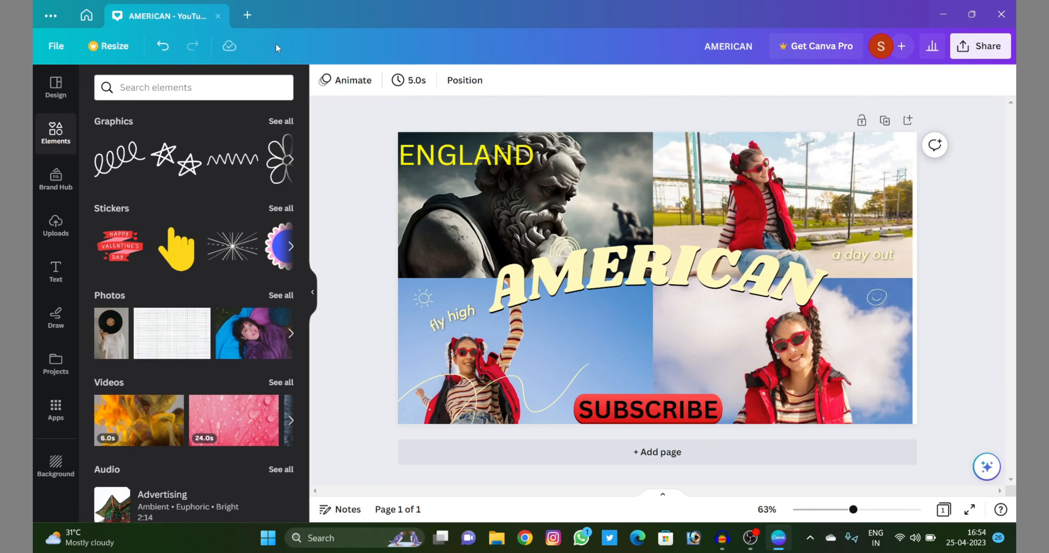
Search the design types for "YOUTUBE THUMBNAIL" and create a new blank 1280 × 720 px YouTube Thumbnail design
left_click(248, 14)
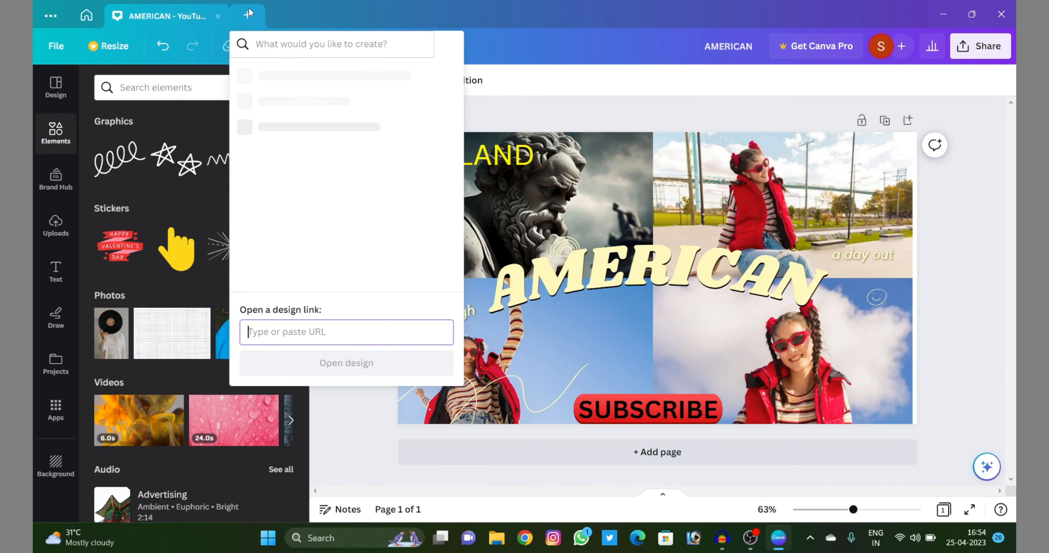
left_click(308, 54)
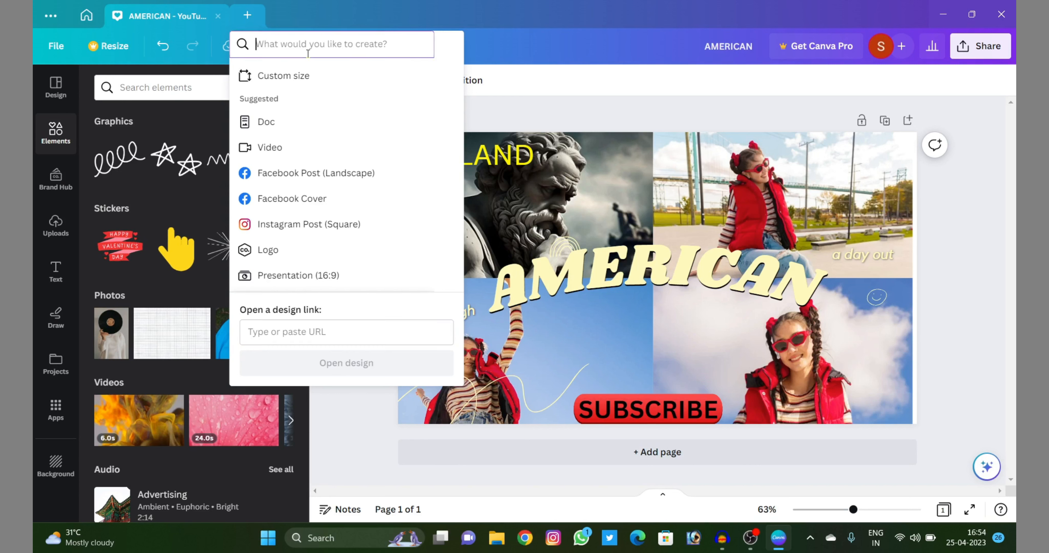
type("YOUTUBE")
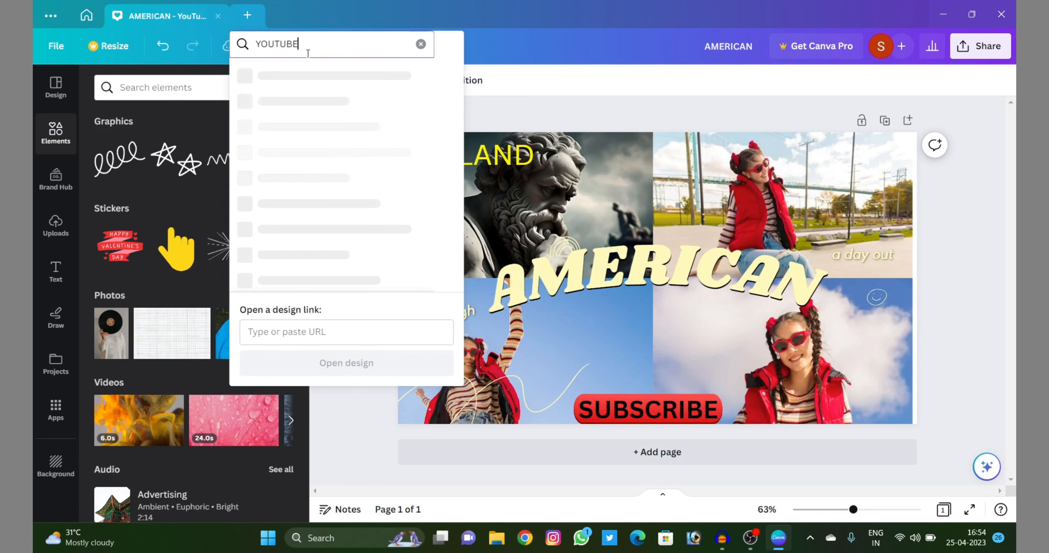
type(" THUMBNAIL")
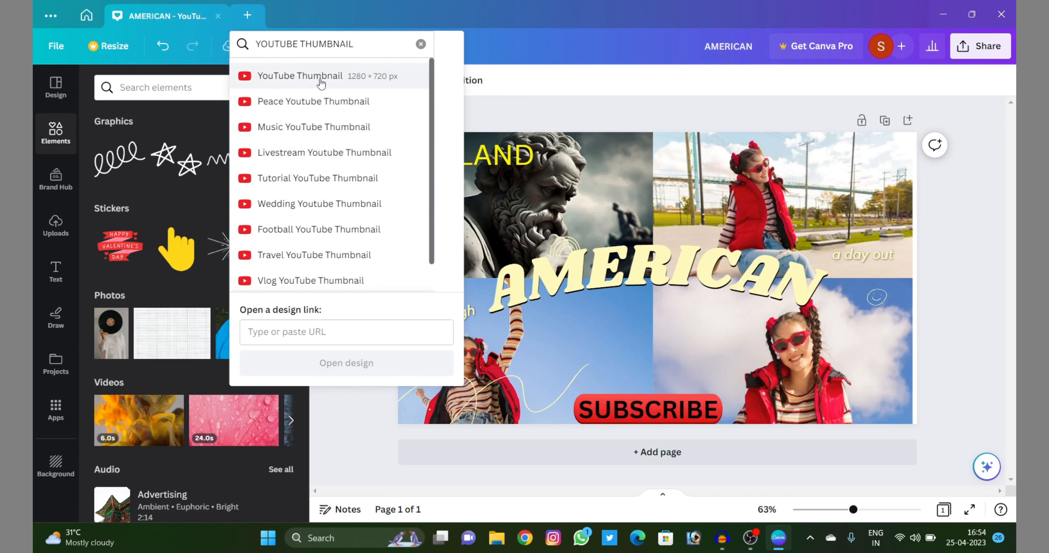
left_click(321, 78)
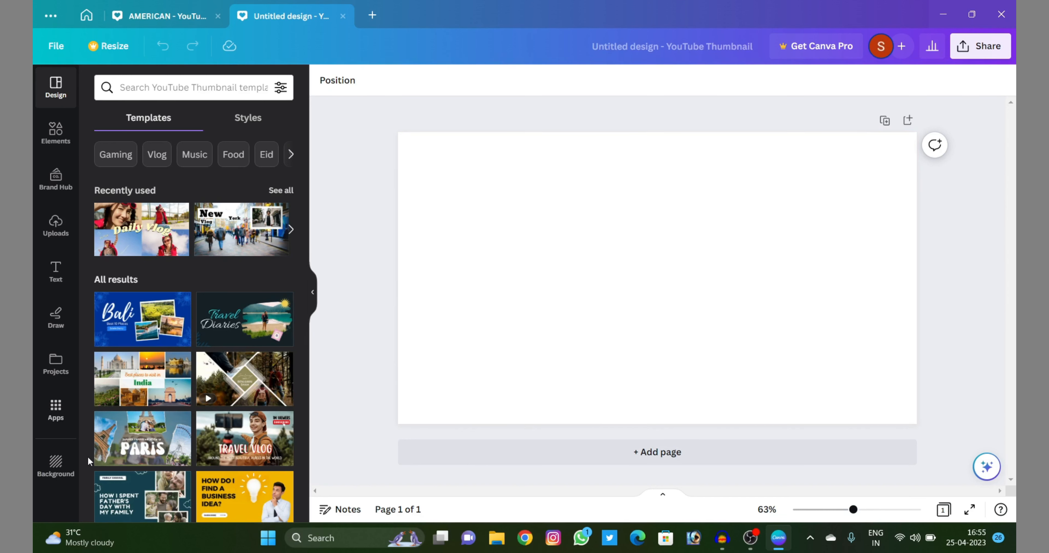
Browse the available backgrounds and try coral red as the blank page's background
left_click(52, 471)
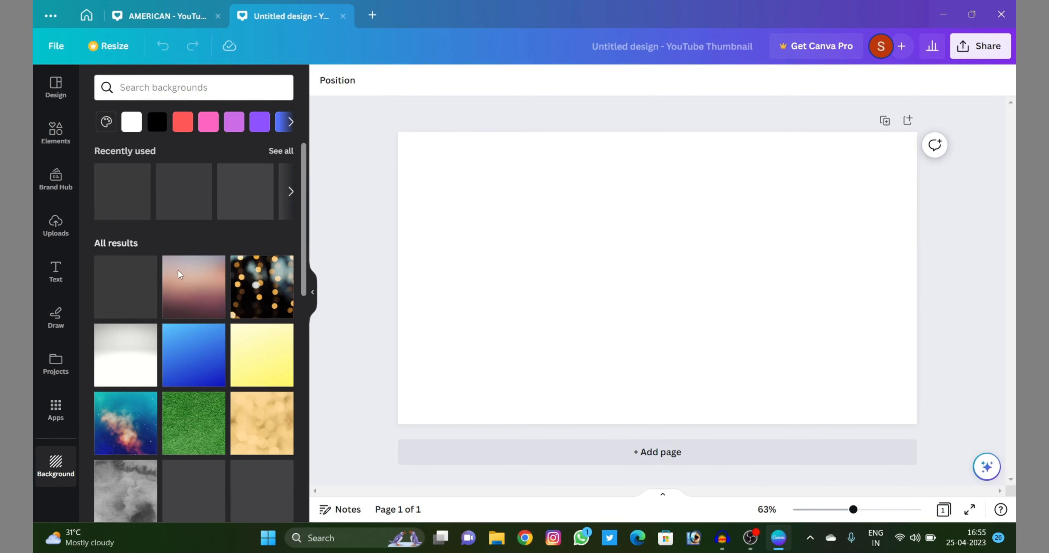
scroll(228, 353, "down", 3)
scroll(239, 262, "down", 5)
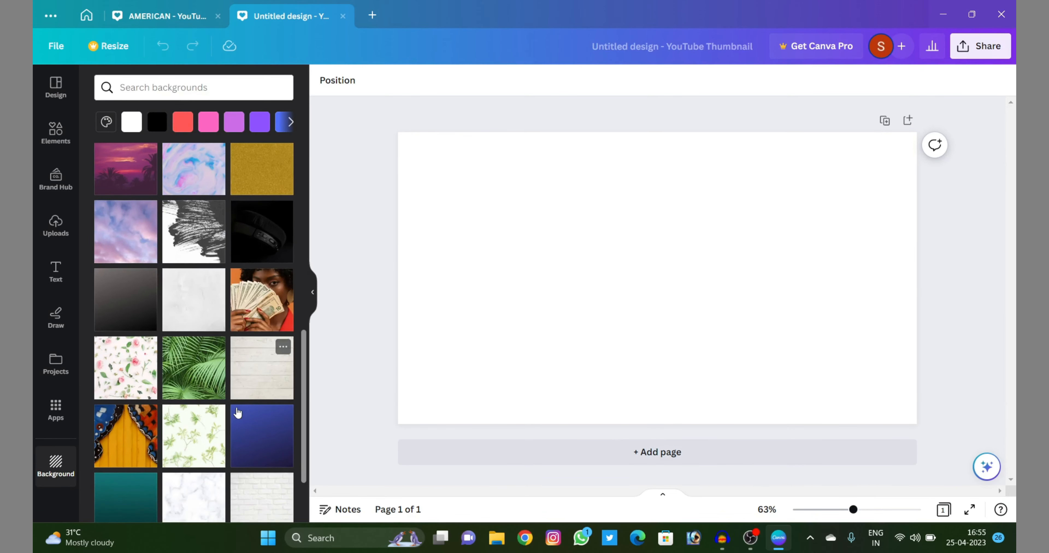
scroll(241, 331, "up", 6)
scroll(240, 331, "up", 1)
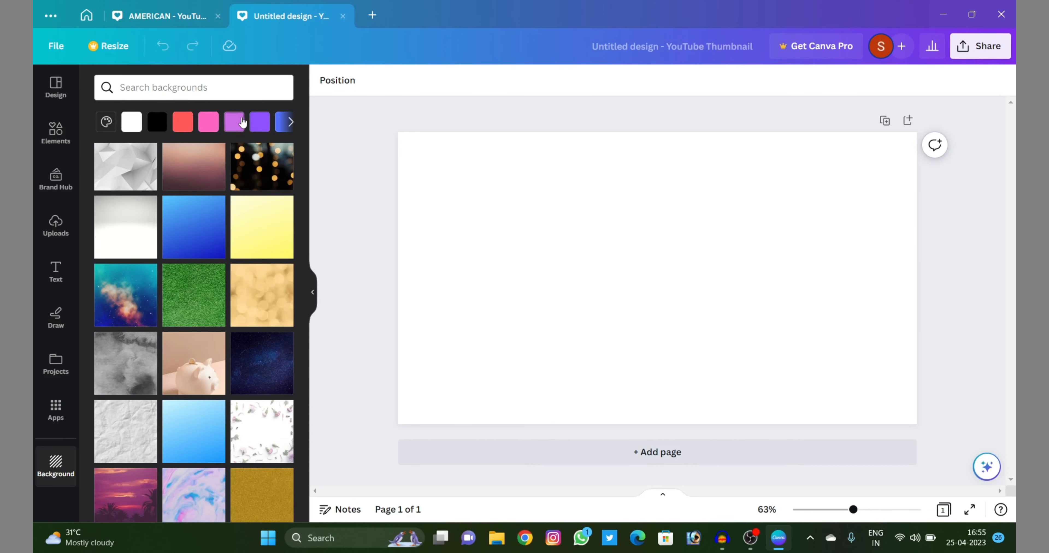
left_click(259, 122)
left_click(209, 122)
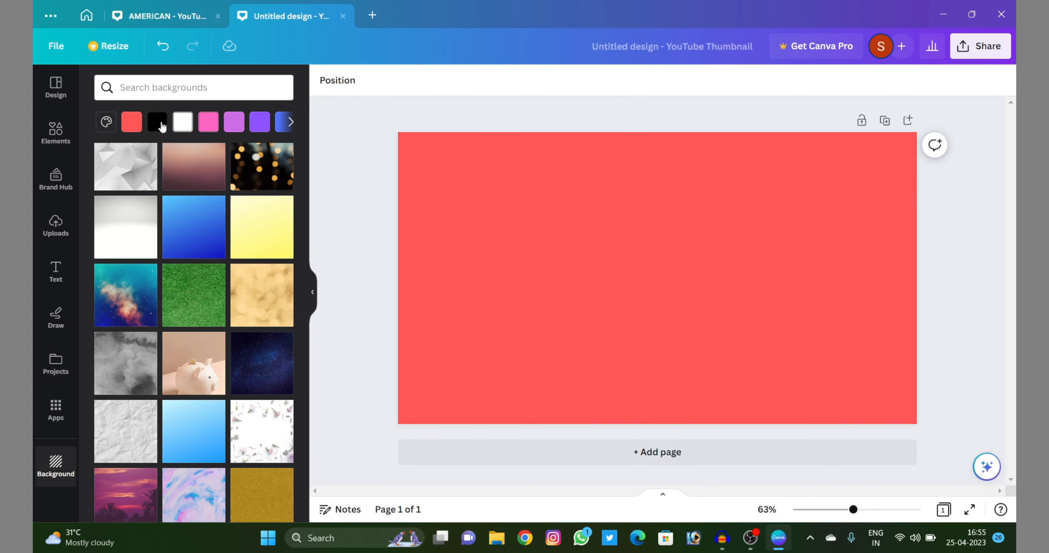
Apply the black-to-grey gradient from the default colours to the page background
left_click(106, 122)
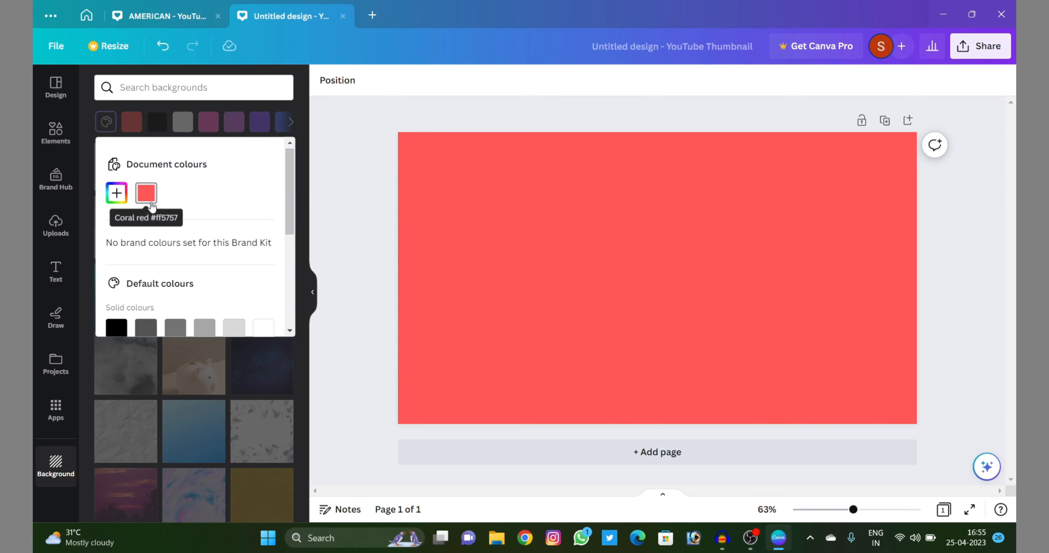
scroll(135, 228, "down", 5)
left_click(110, 264)
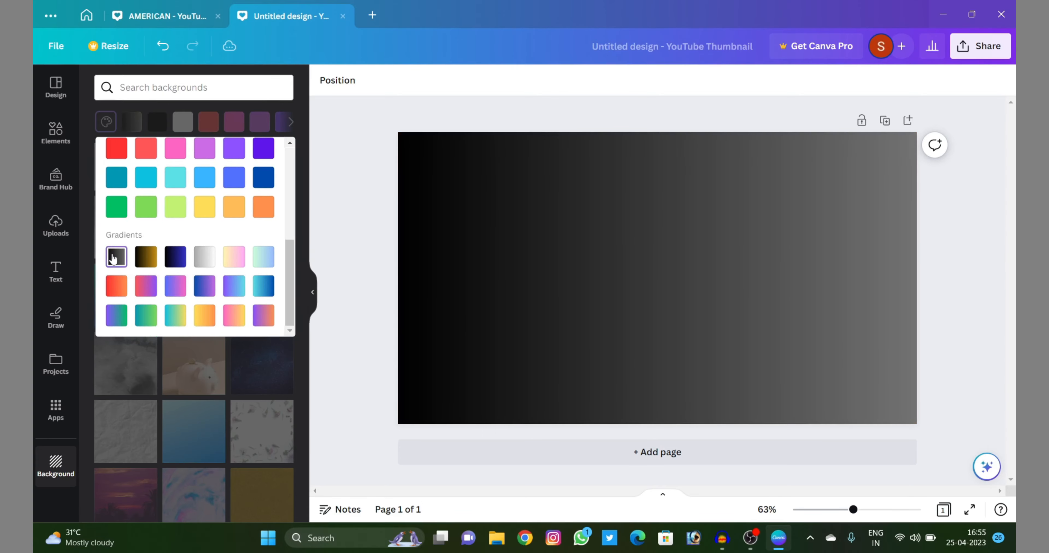
left_click(700, 232)
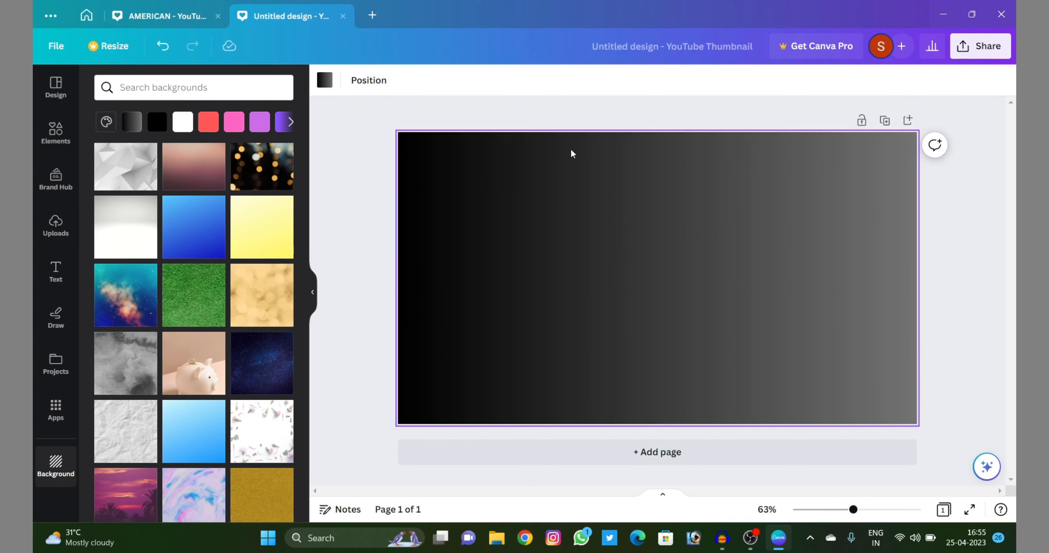